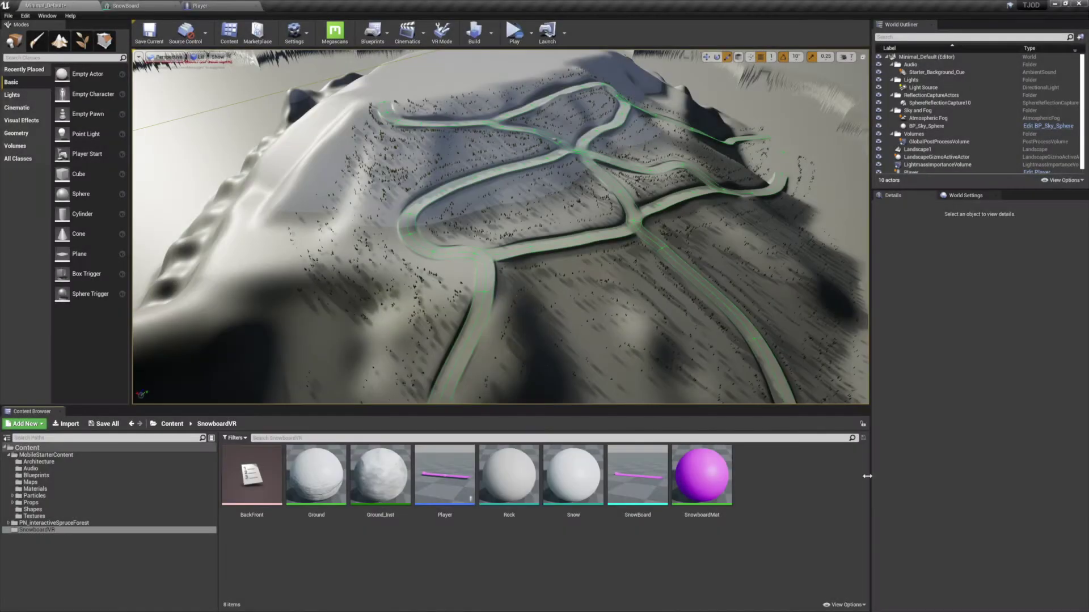
- Create a Character-based Blueprint class named Character in the SnowboardVR folder and open it for editing
right_click(779, 490)
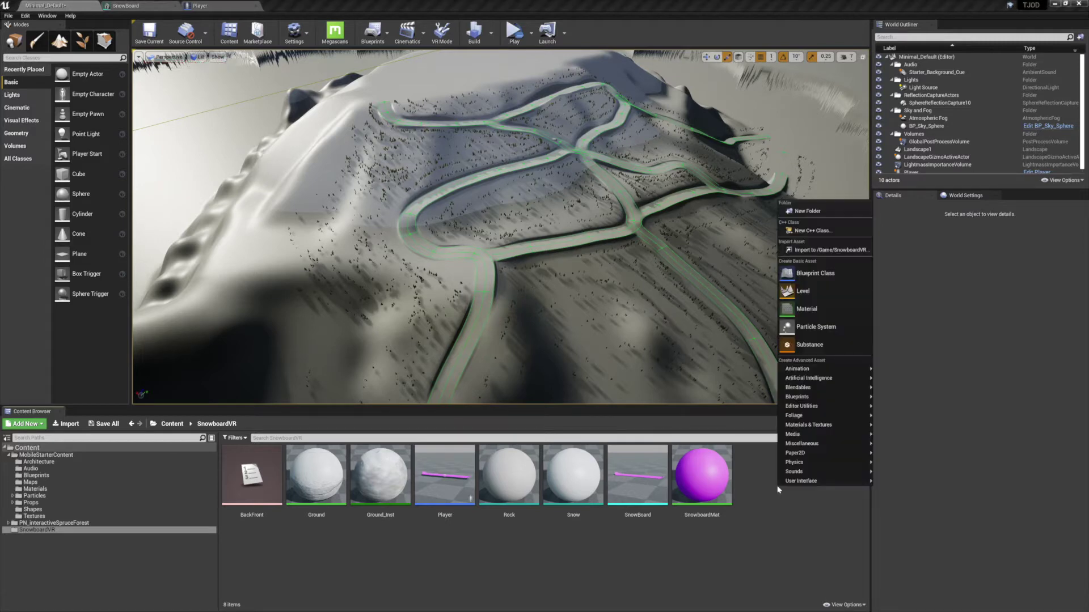
click(816, 274)
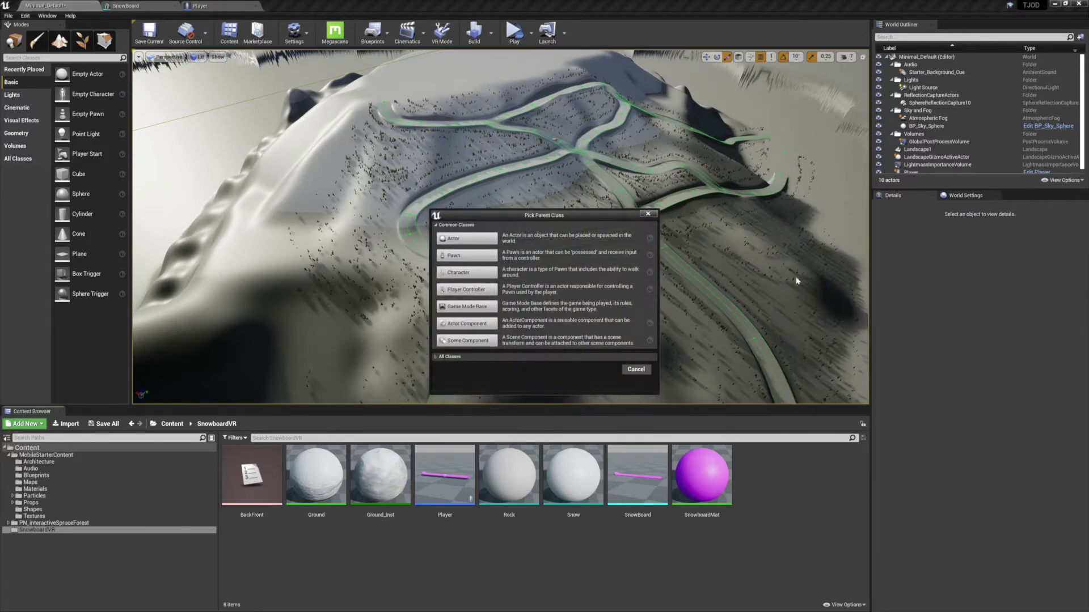
click(478, 274)
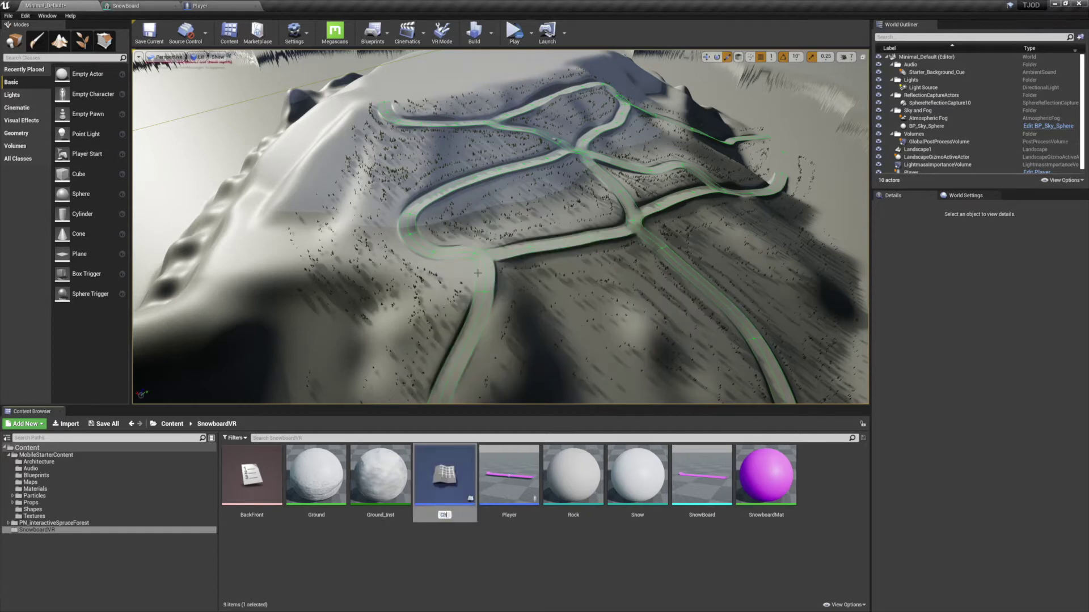
text(Character)
key(Return)
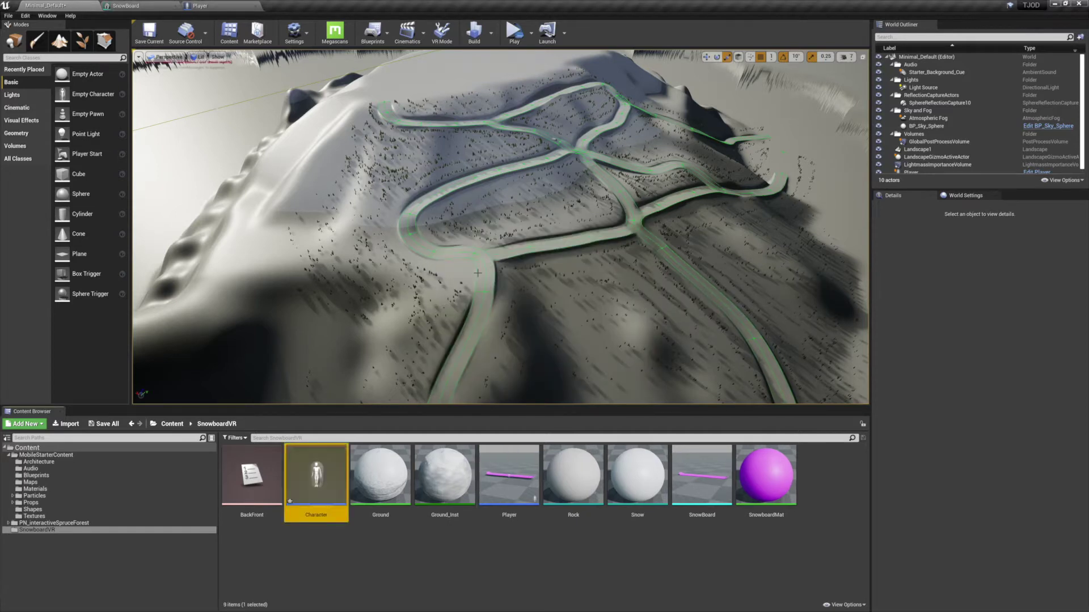
double_click(301, 486)
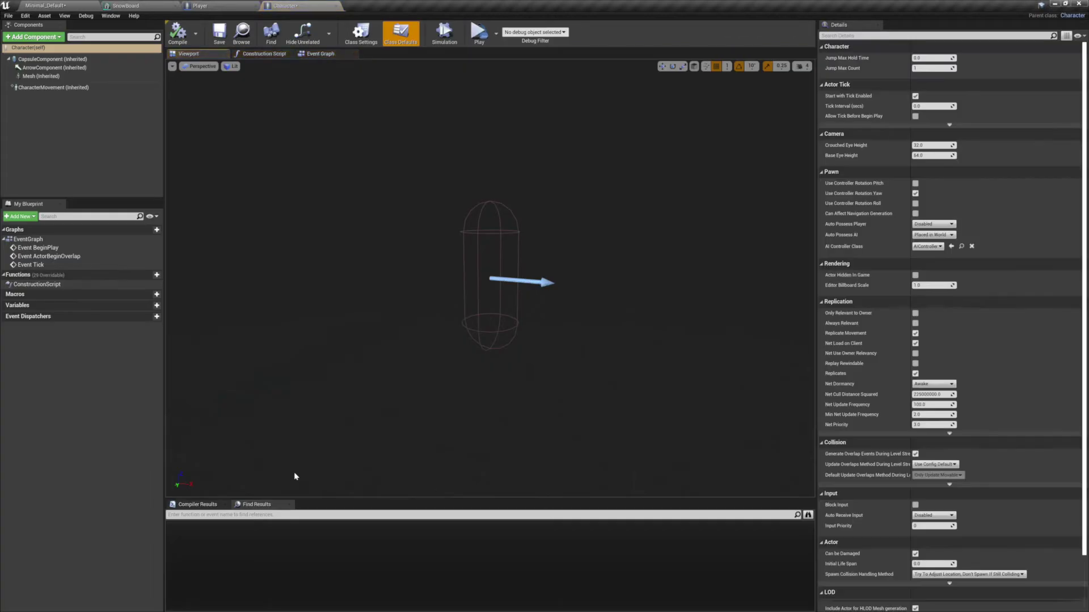
- Add a Scene component under the capsule component and name it VRroot
click(59, 61)
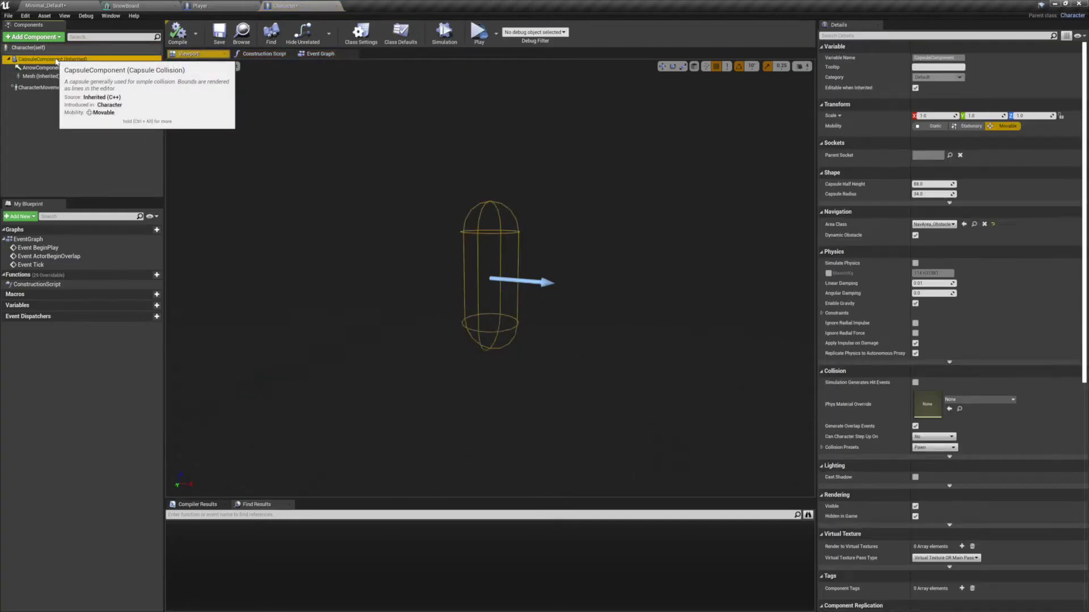
click(36, 37)
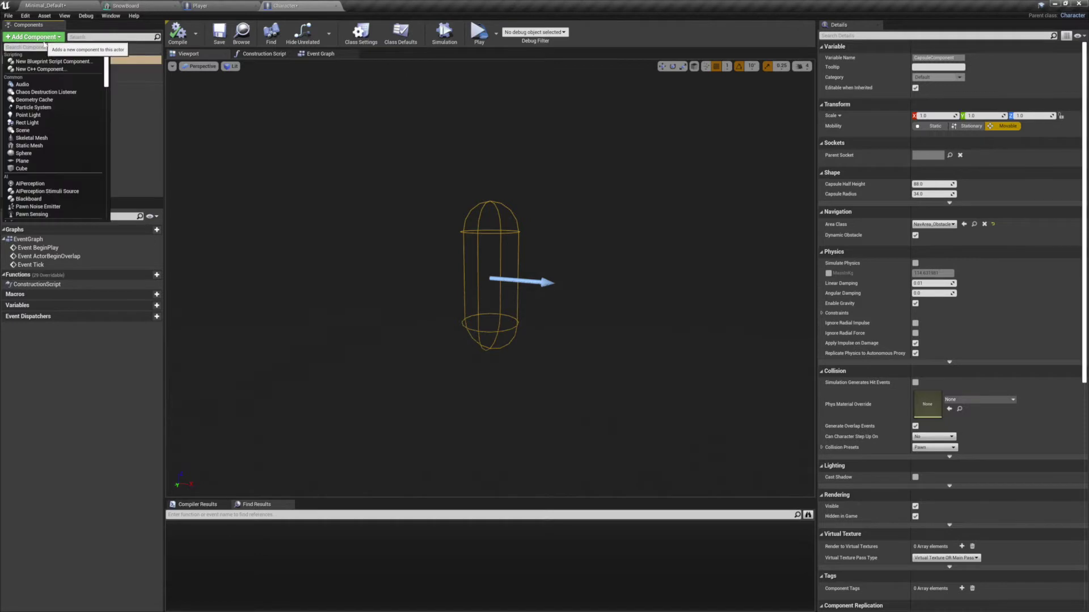
click(33, 130)
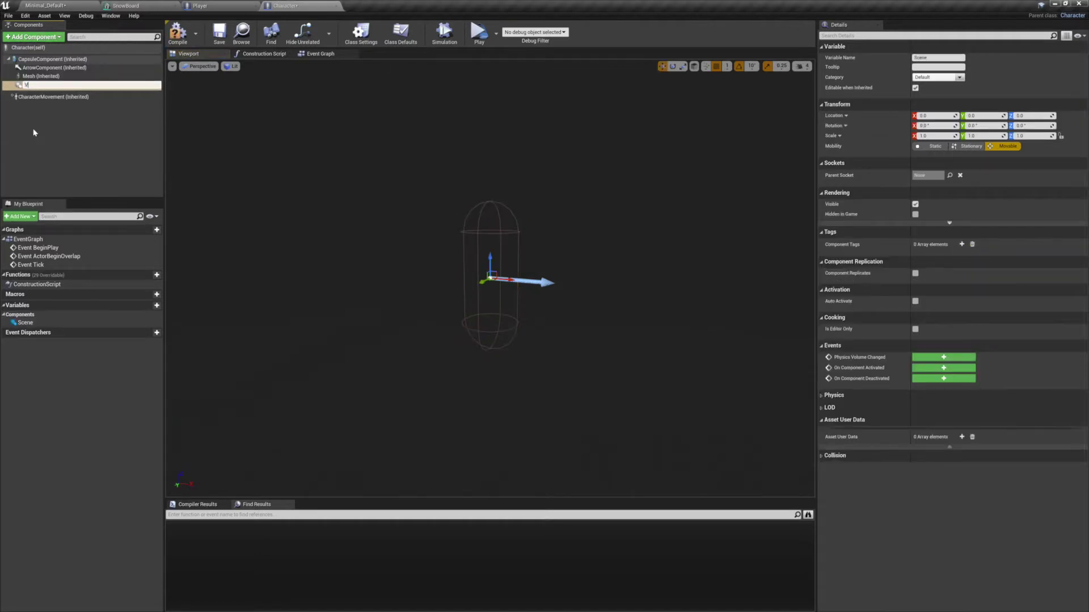
text(VRoot)
key(Return)
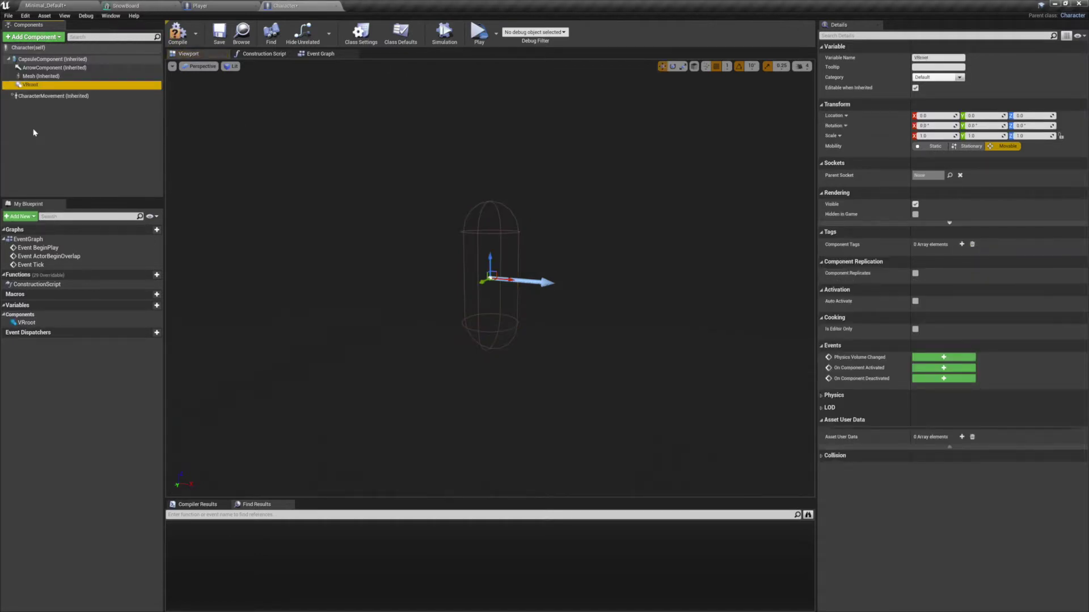
- Add a Camera component as a child of VRroot
click(35, 37)
text(Camera)
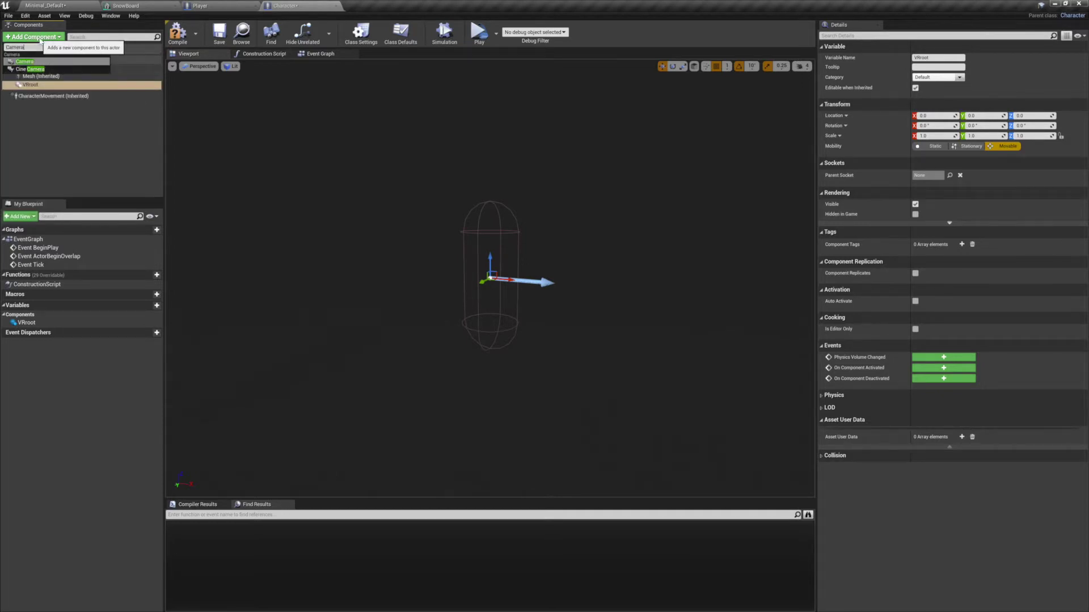
click(26, 62)
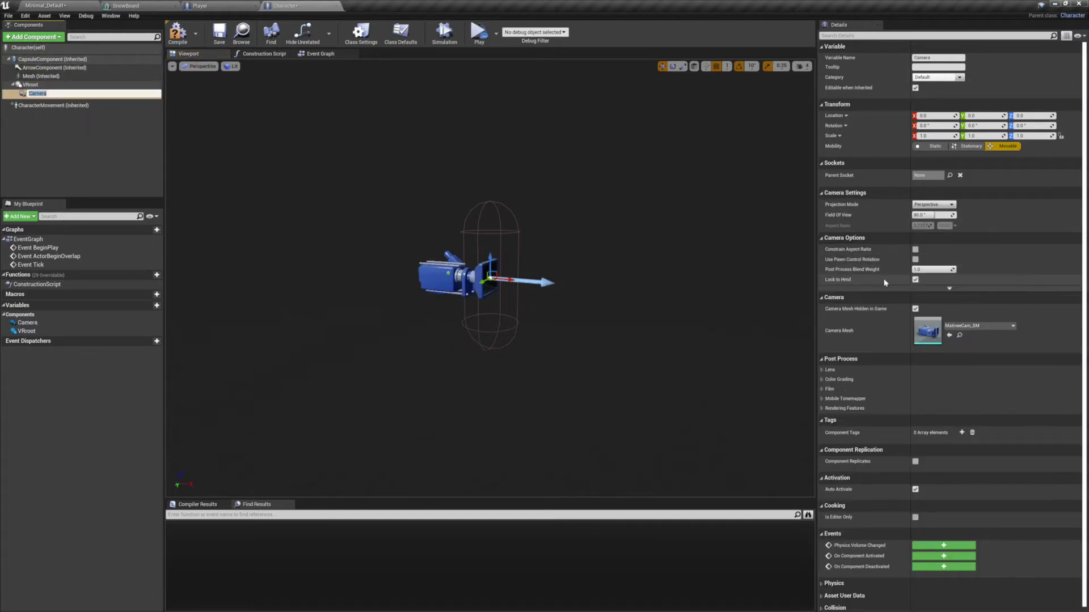
- Add a Motion Controller component under VRroot and name it MotionControllerL
click(35, 85)
click(61, 37)
text(Mo)
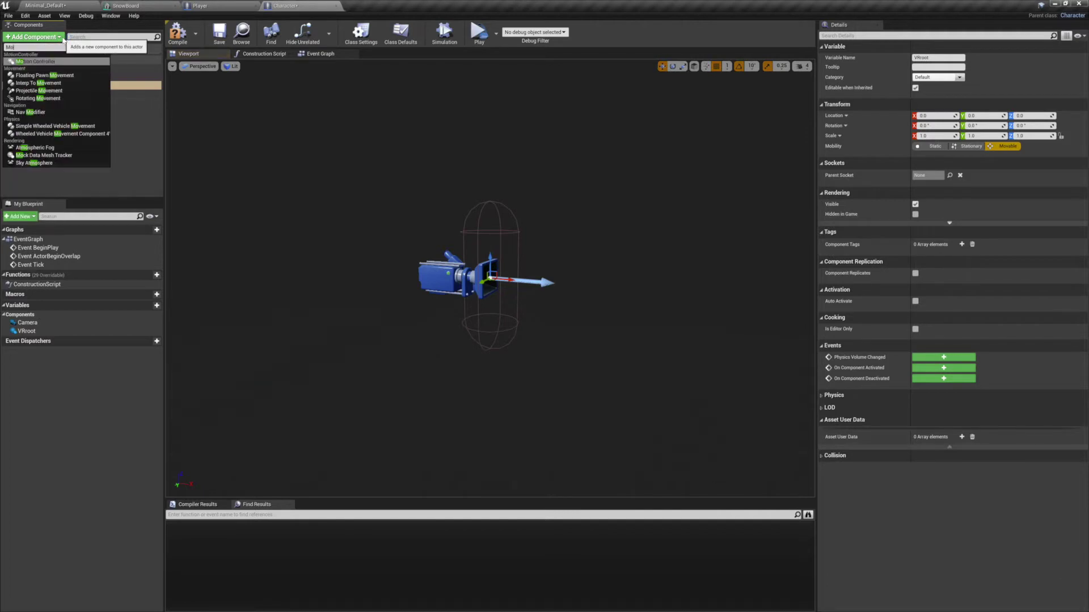
click(68, 61)
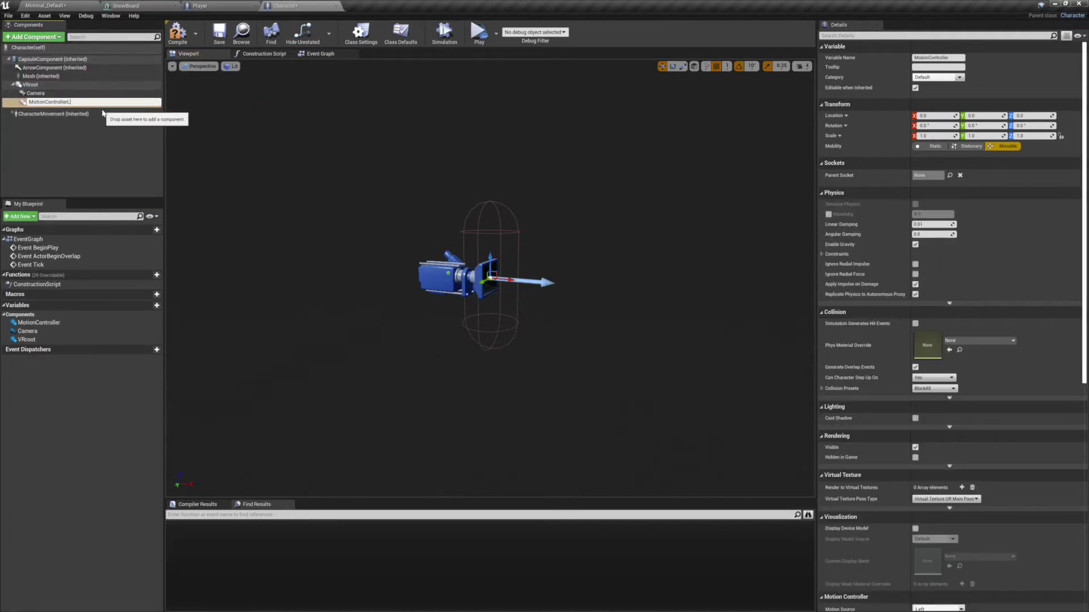
key(Return)
- Add a Static Mesh component under MotionControllerL and name it HandL
click(34, 36)
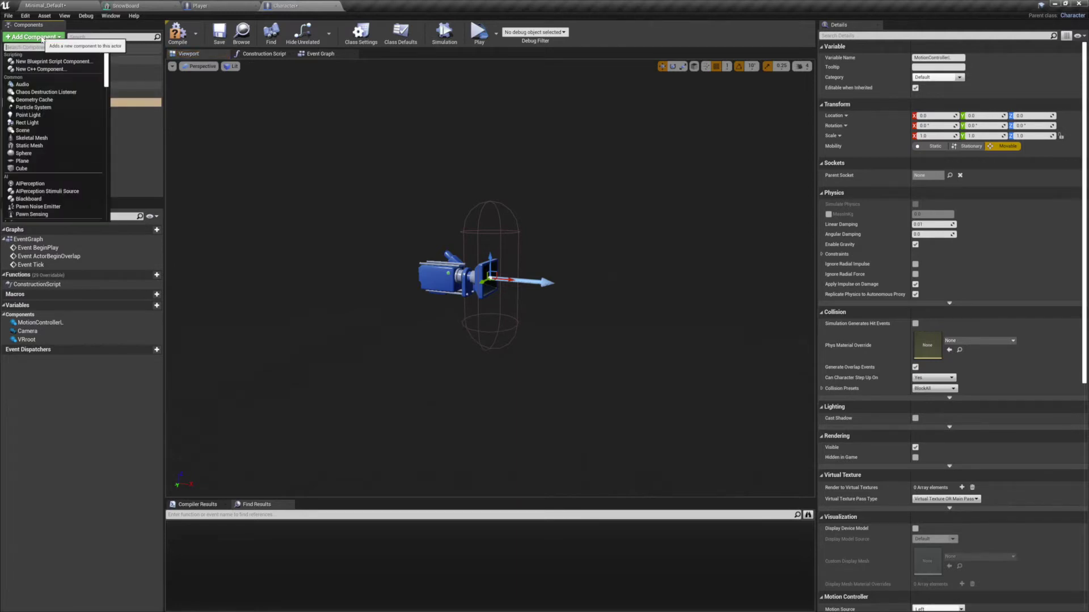
click(41, 146)
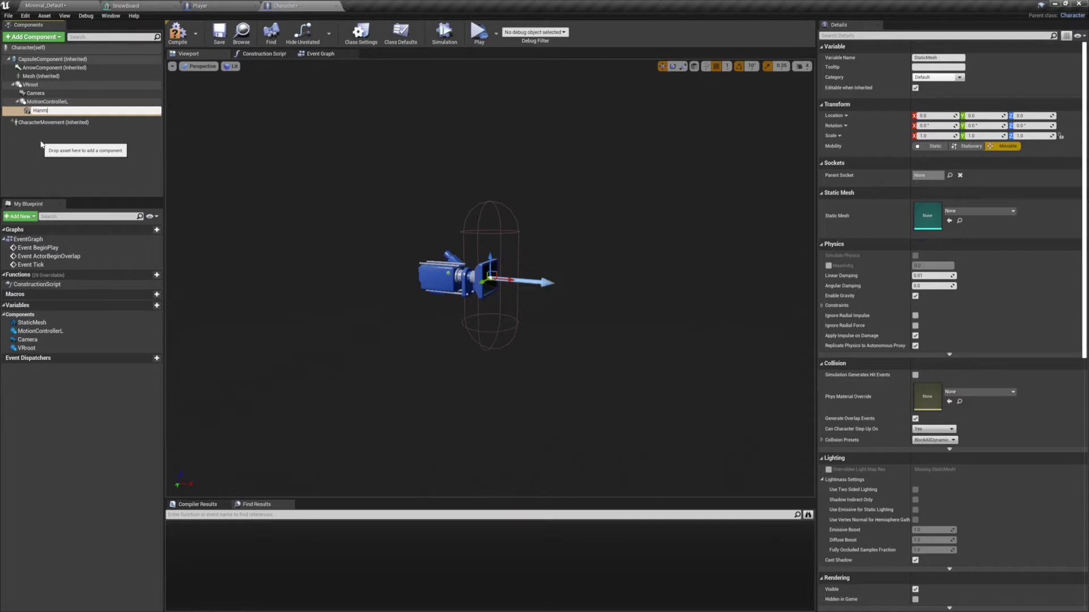
text(HandL)
key(Return)
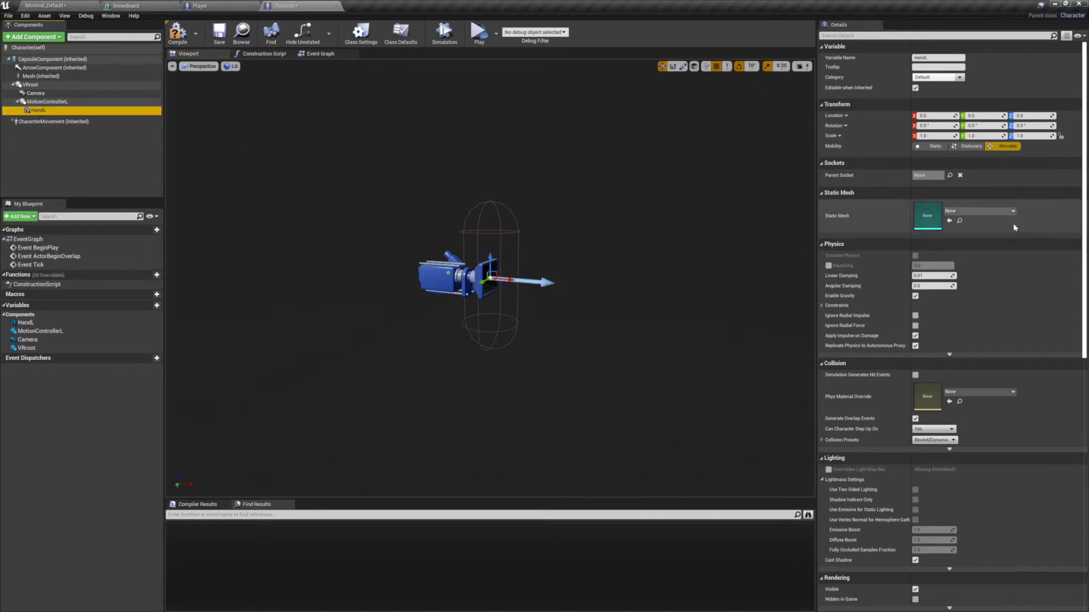
- Assign the MaterialSphere mesh to HandL and scale it uniformly to about 0.2 with the scale axes locked
click(979, 211)
click(978, 283)
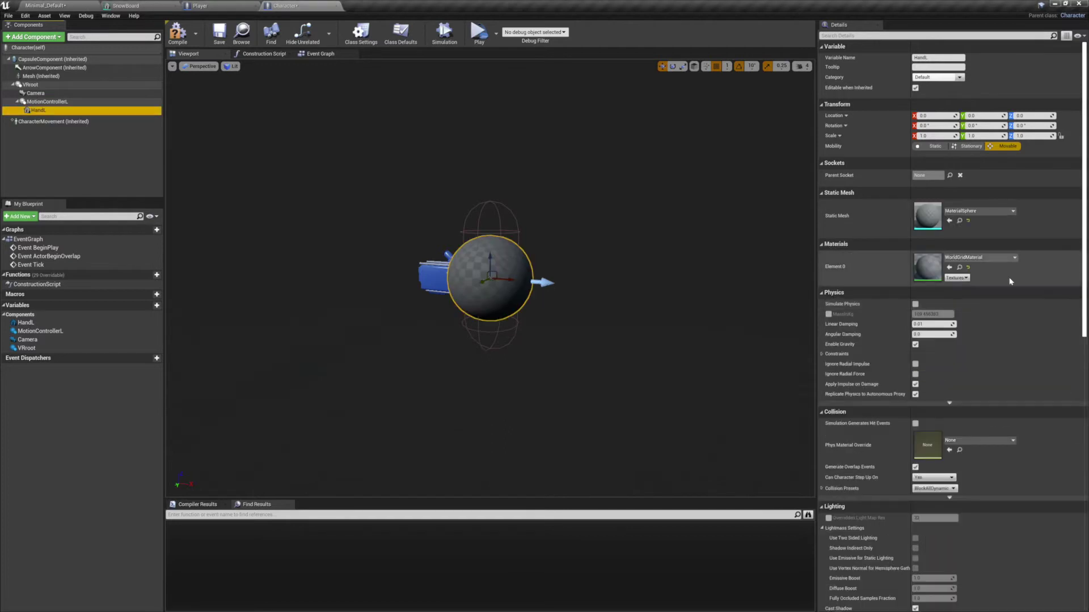
click(1061, 136)
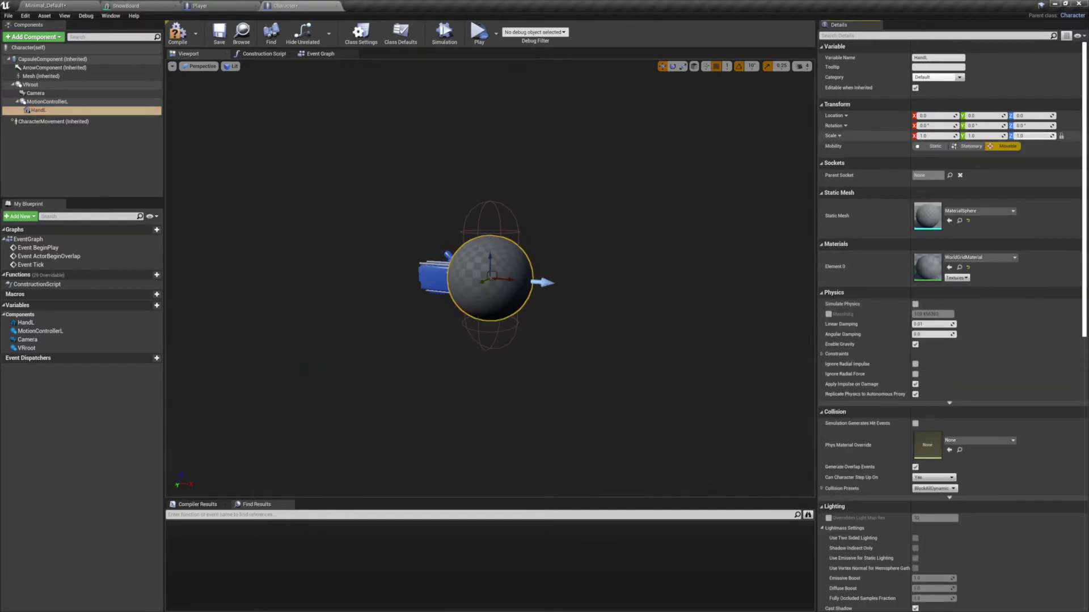
drag(1034, 136, 1001, 136)
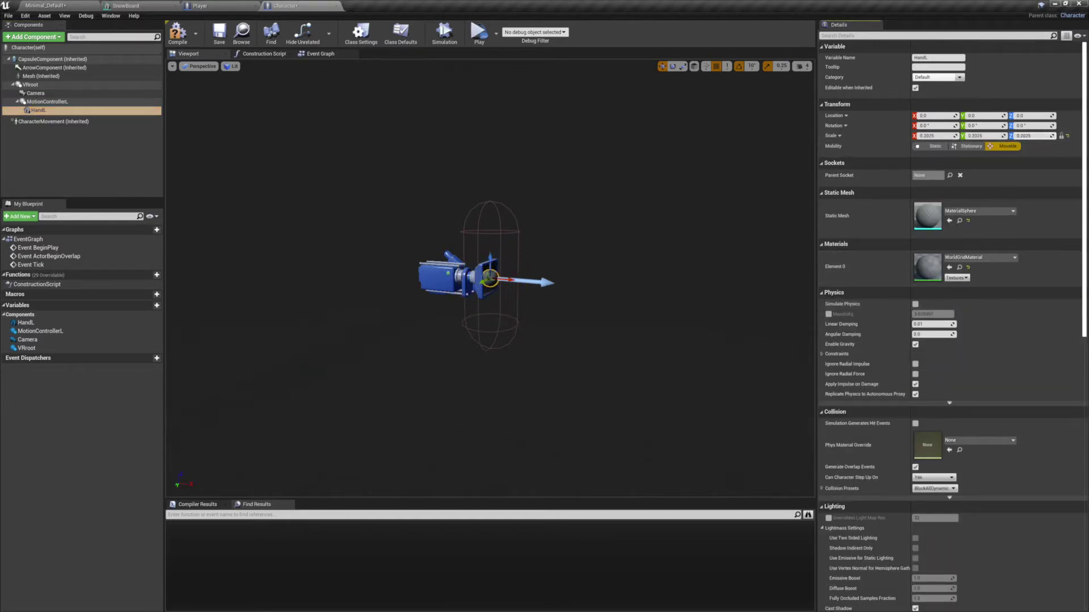
- Apply the M_Basic_Floor material to the HandL sphere
click(989, 258)
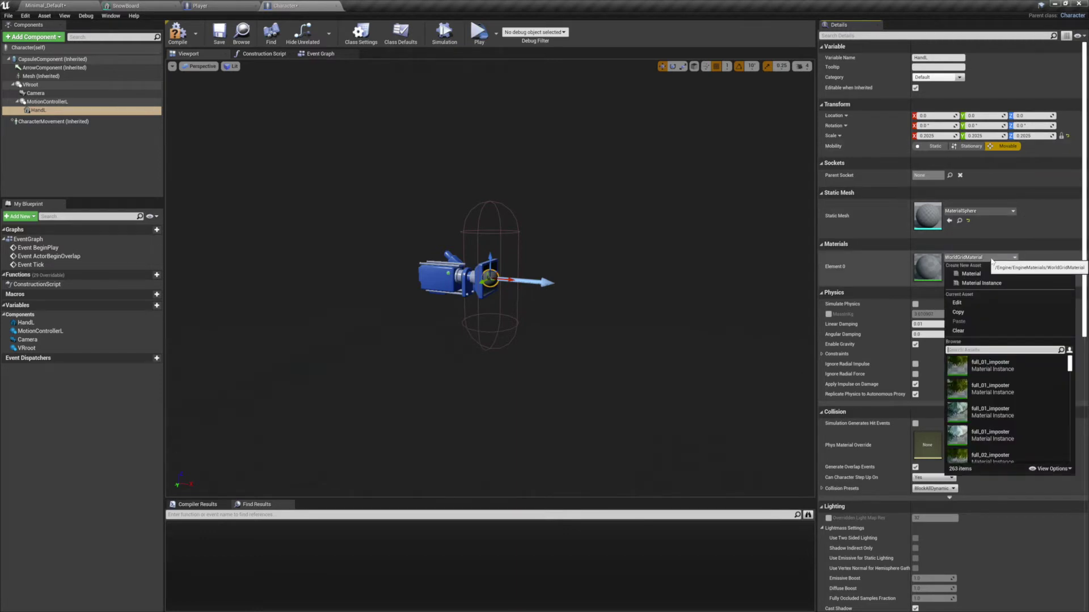
drag(1069, 363, 1069, 380)
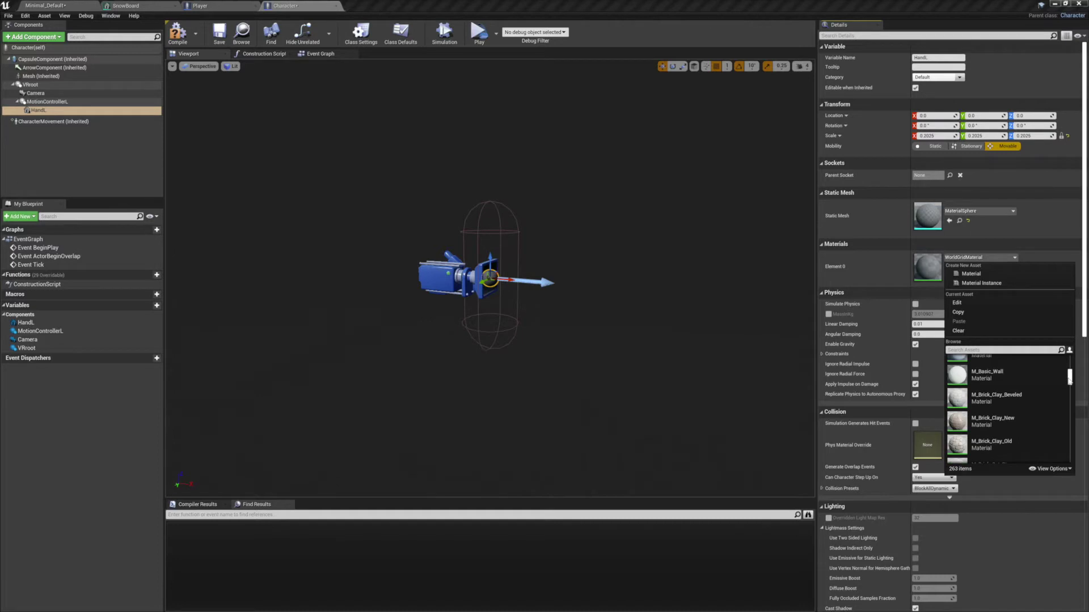
click(993, 374)
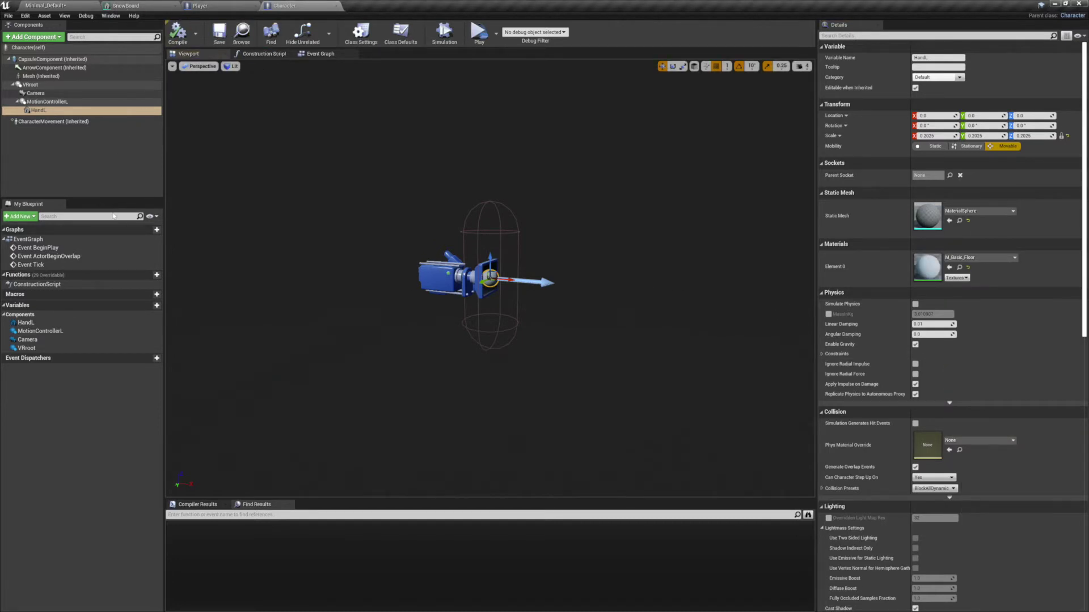
- Duplicate MotionControllerL as MotionControllerR and set the copy's motion source to Right
click(56, 104)
right_click(56, 104)
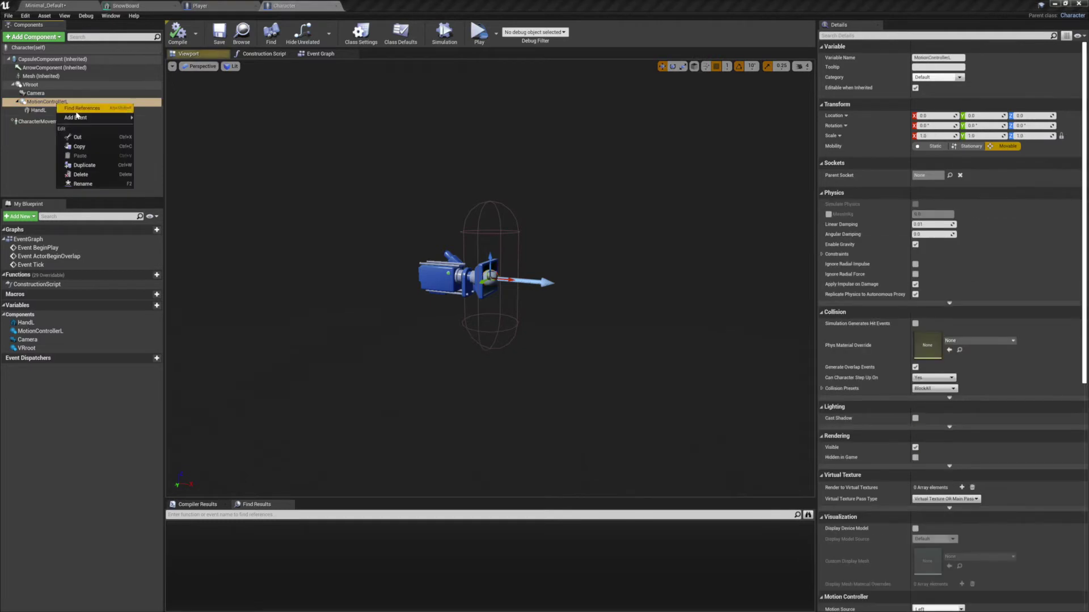
click(99, 168)
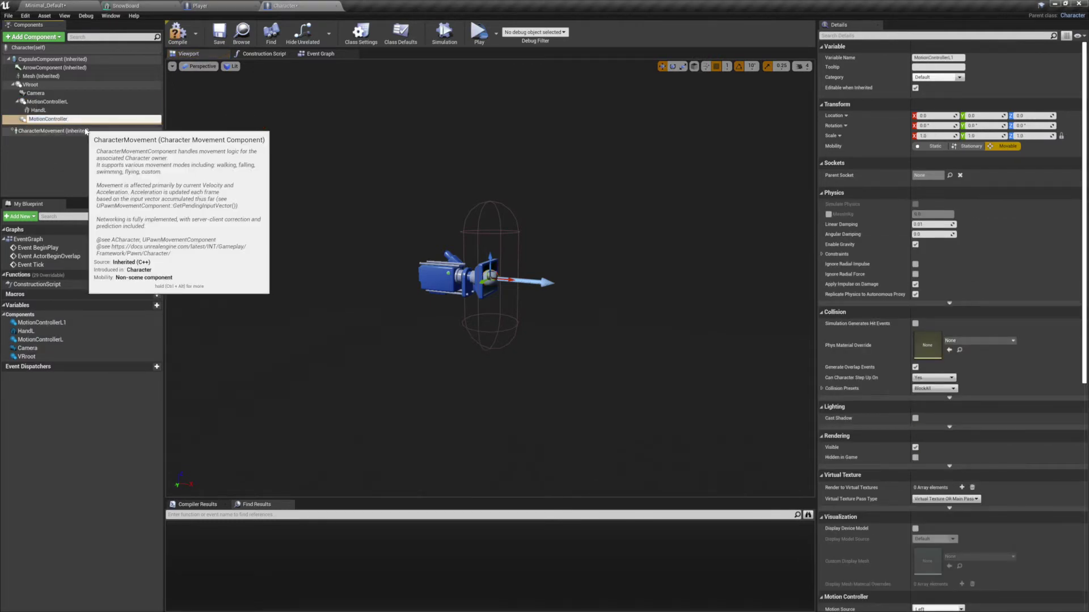
key(Return)
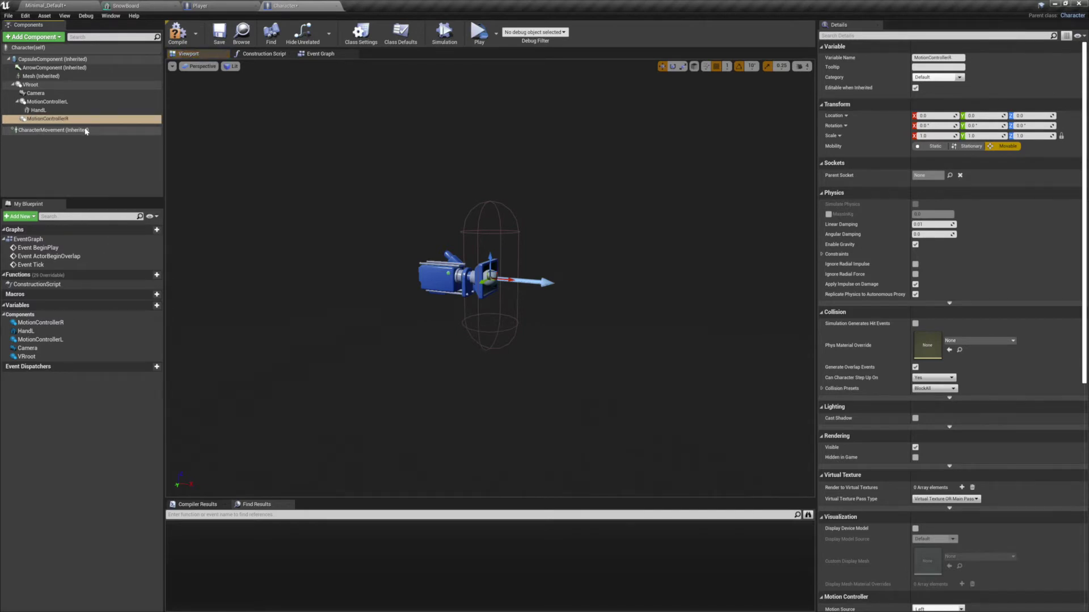
scroll(950, 317, down, 4)
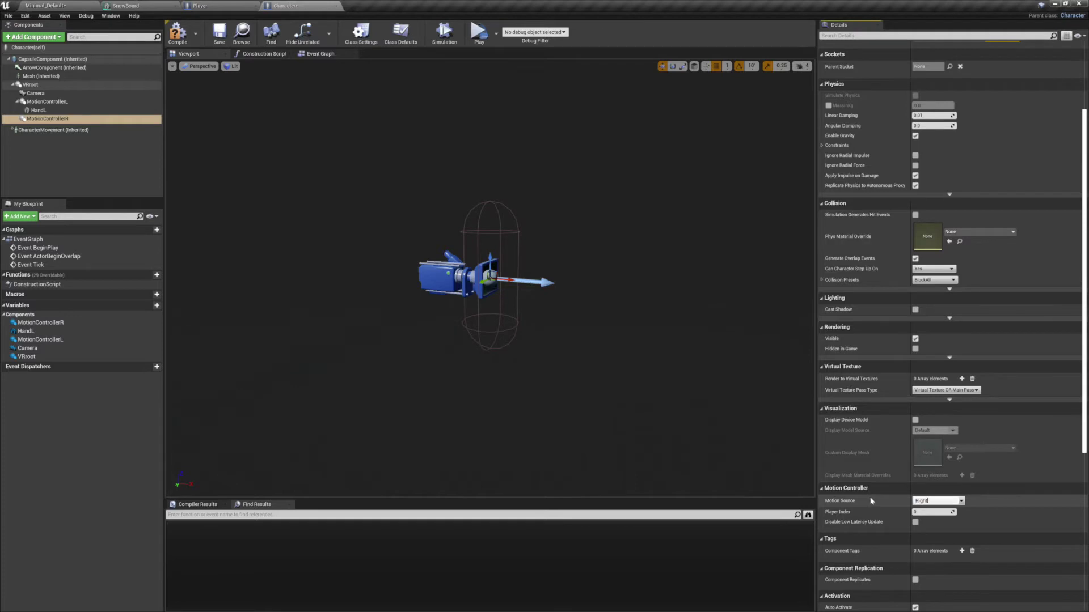
- Duplicate HandL as HandR and attach the copy to MotionControllerR
right_click(46, 112)
click(79, 177)
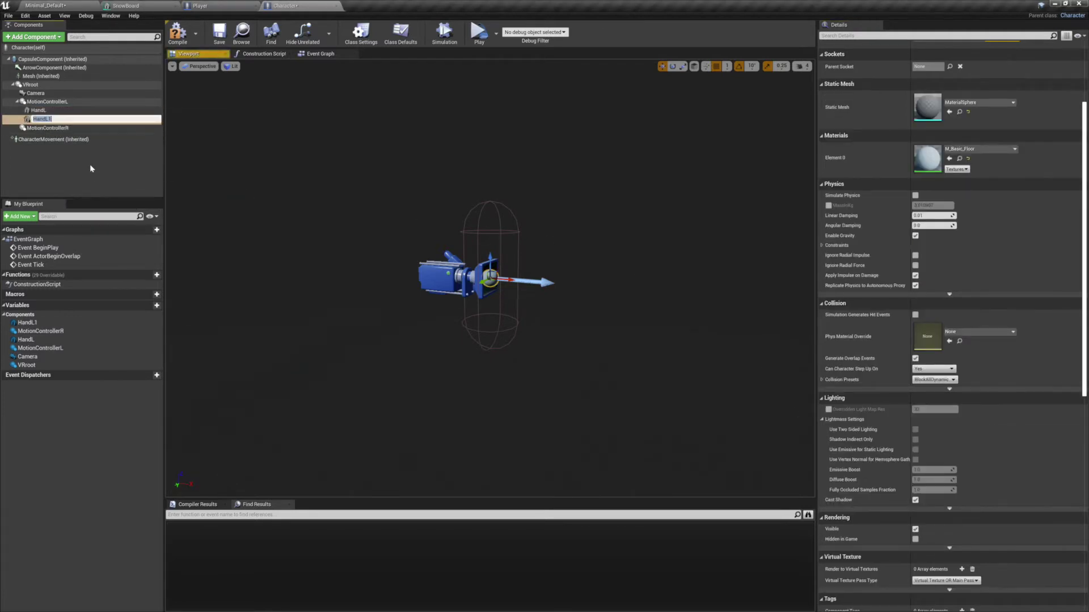
key(End)
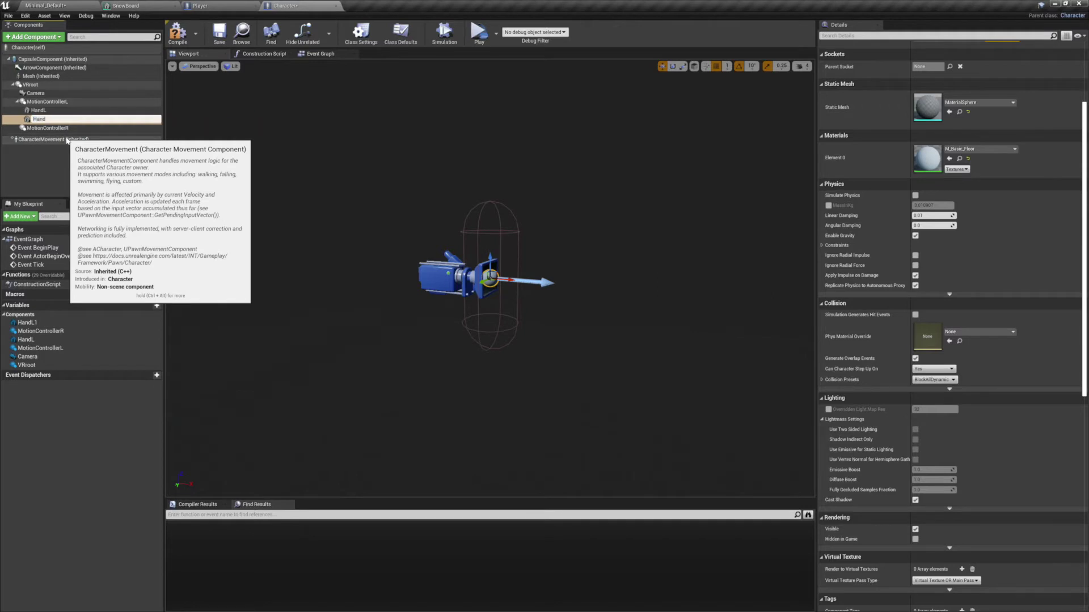
text(R)
key(Return)
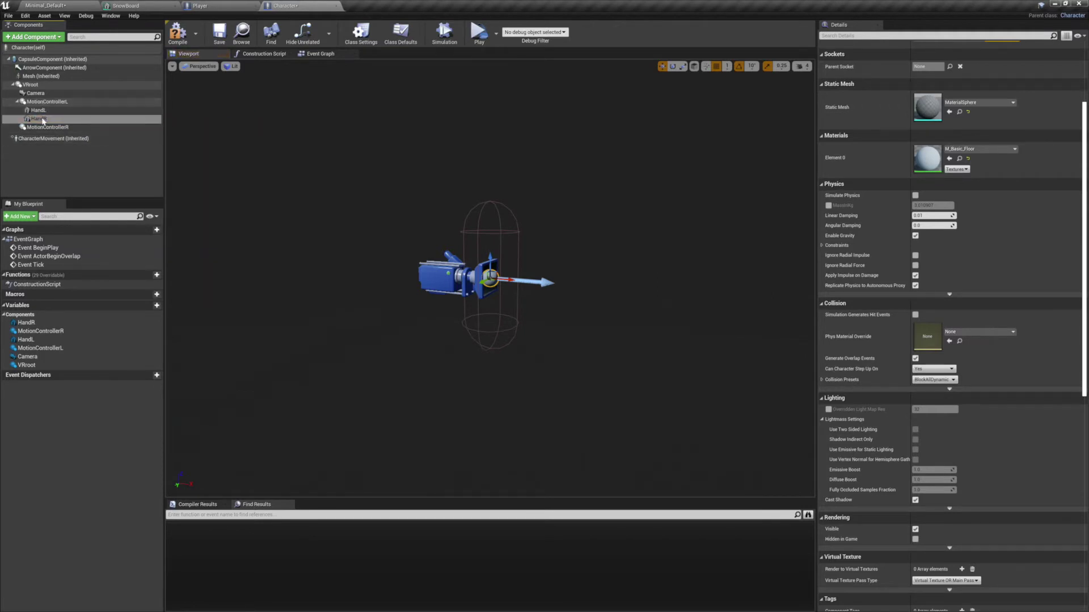
drag(39, 119, 48, 128)
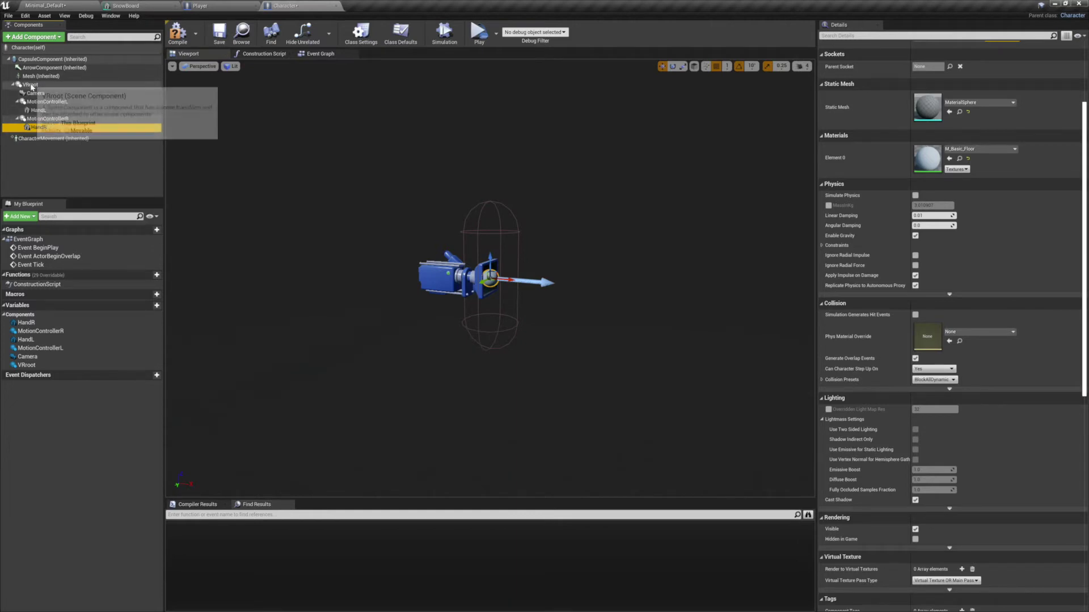
- Set the CharacterMovement component's default land movement mode to Flying
click(12, 85)
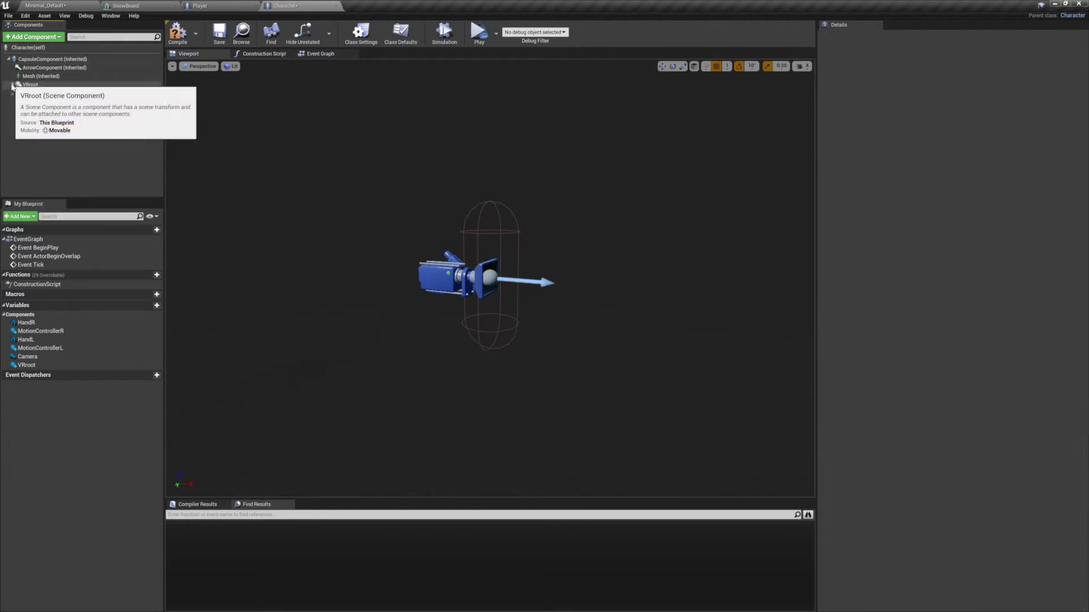
click(55, 97)
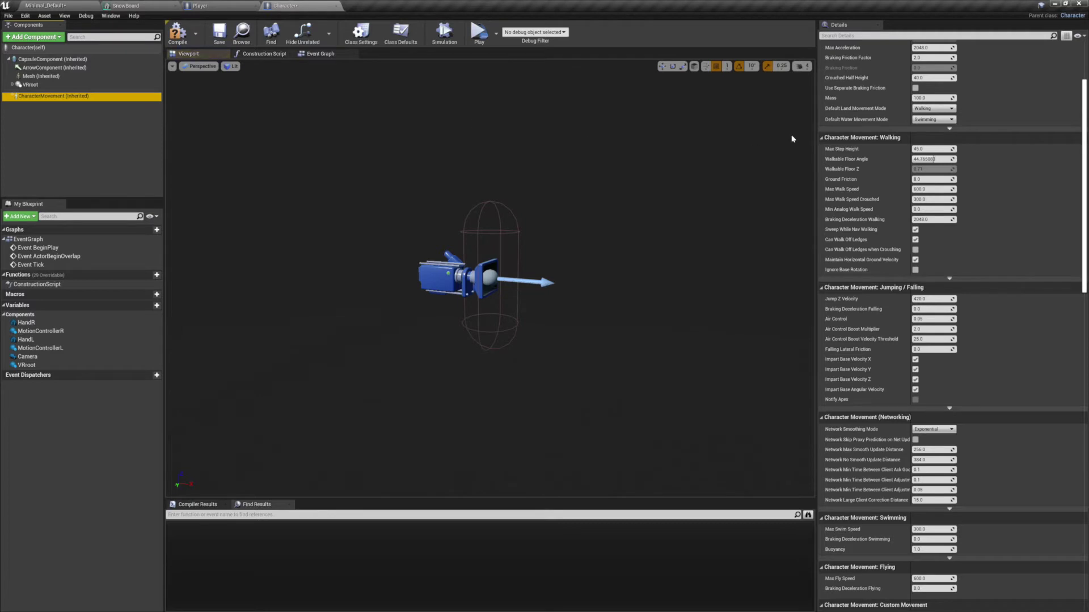
scroll(882, 130, up, 5)
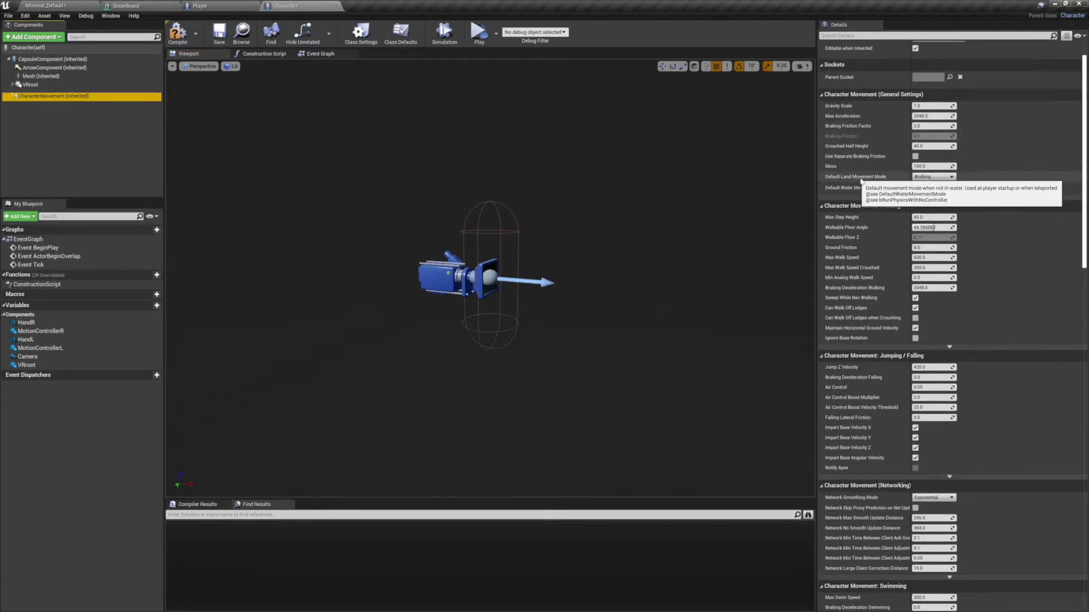
click(933, 177)
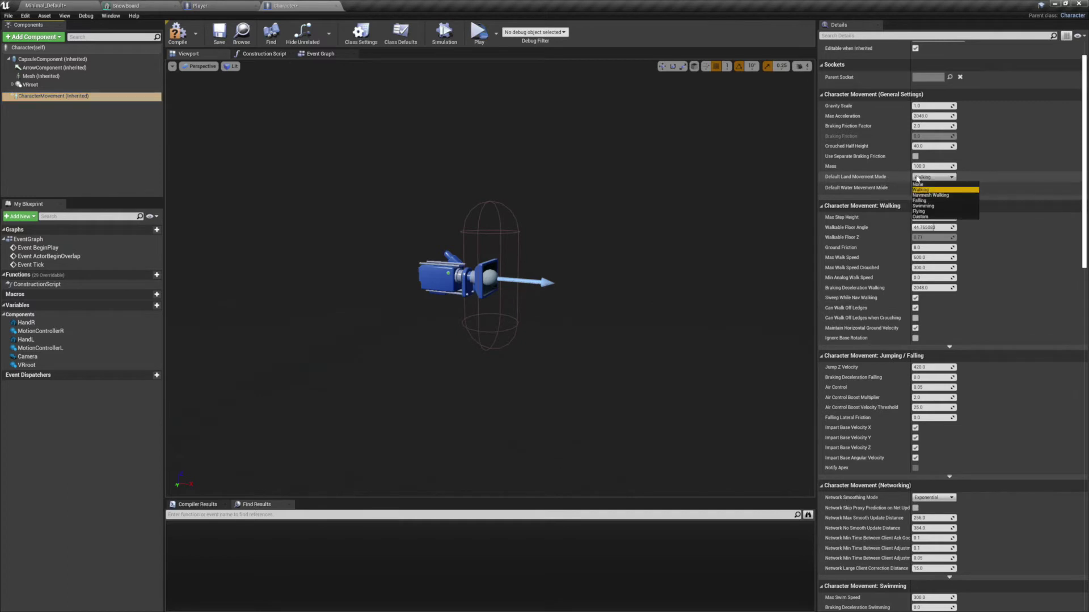
click(931, 212)
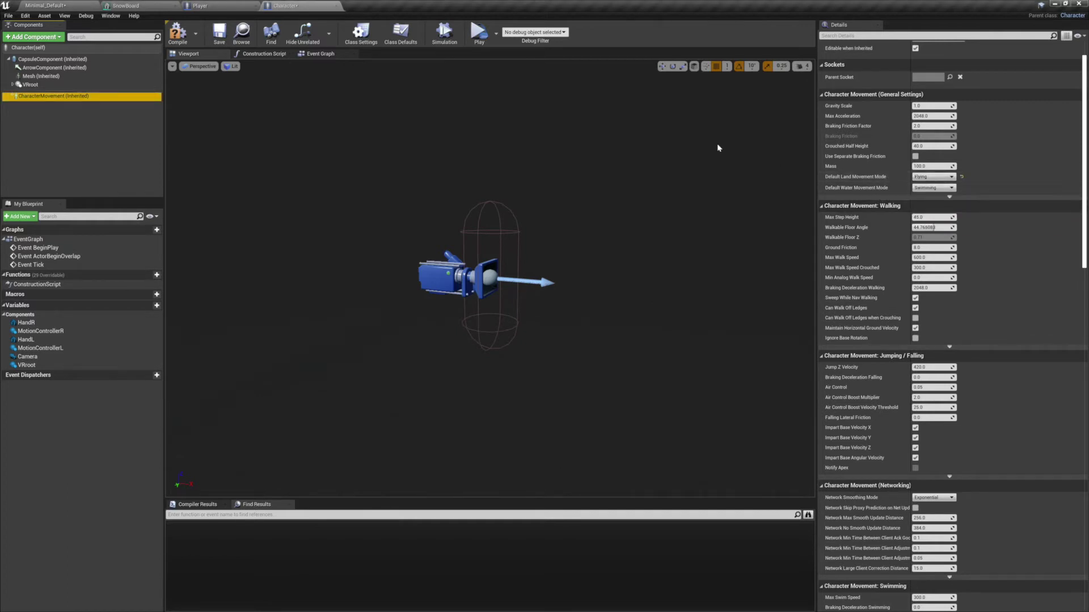
- Disable Use Controller Rotation Yaw in the character's class defaults
click(401, 34)
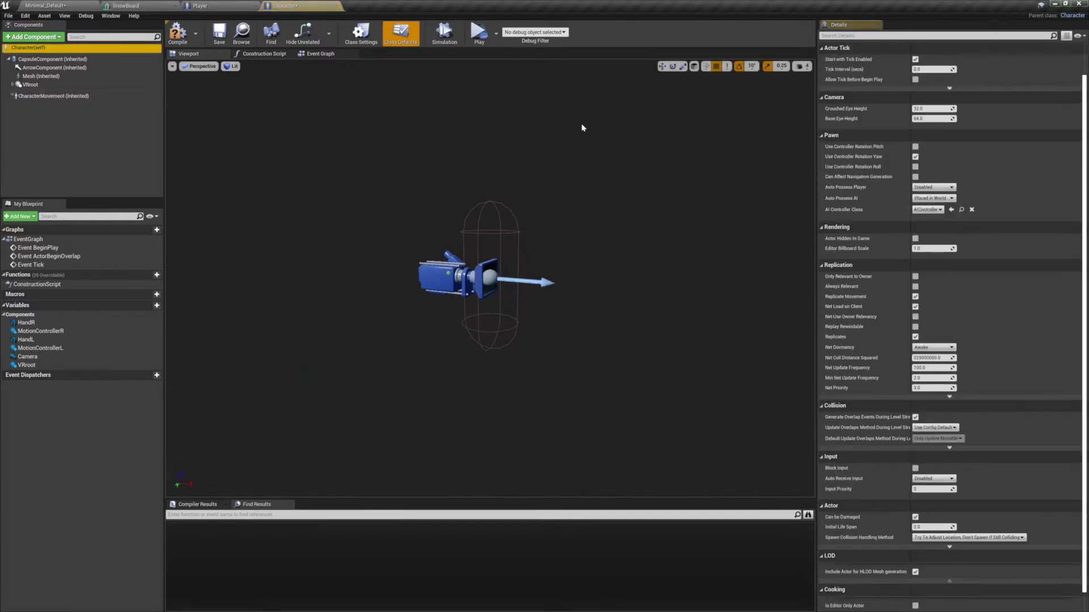
click(893, 37)
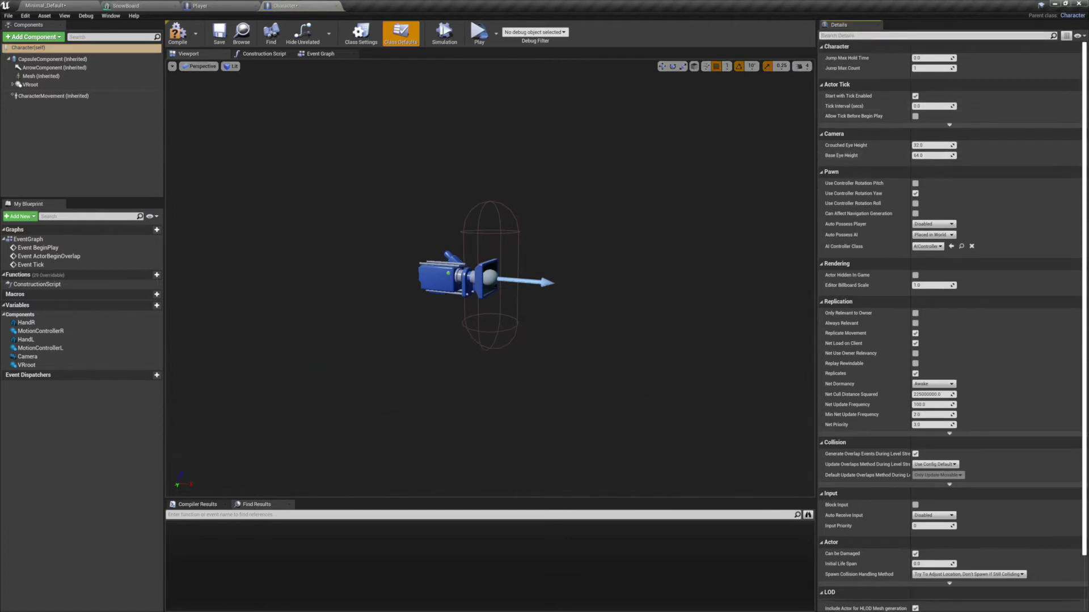
text(use)
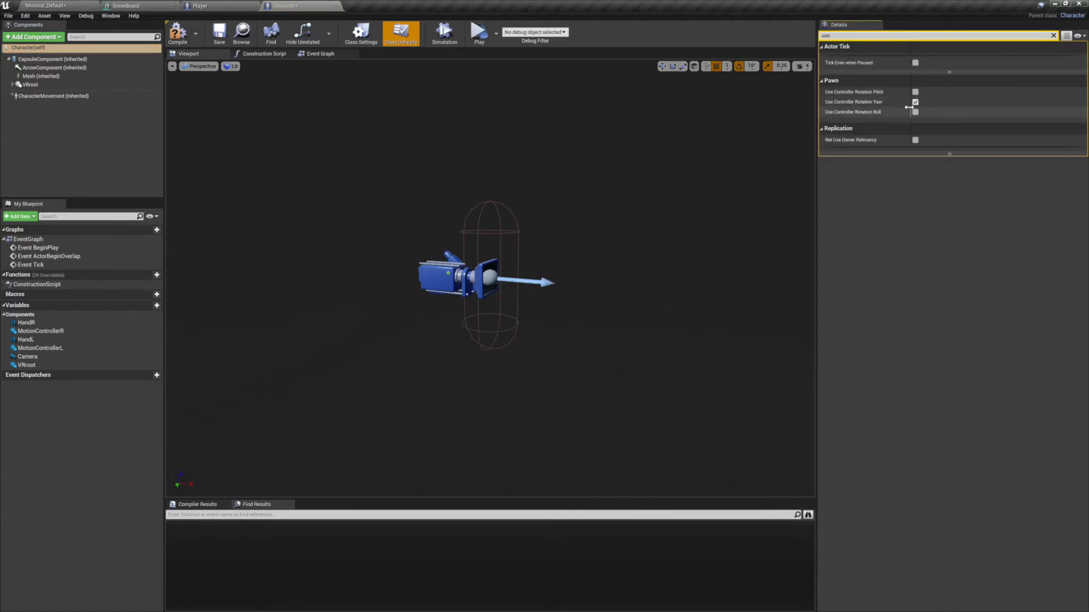
click(1053, 35)
- Add a static mesh component named Snowboard under the CapsuleComponent
click(52, 59)
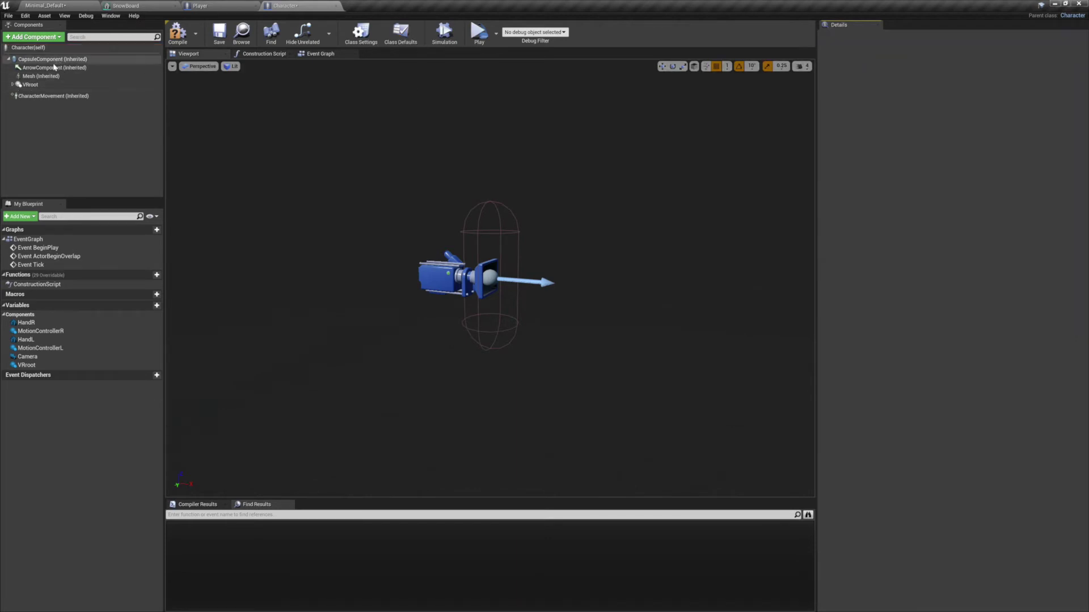
click(33, 36)
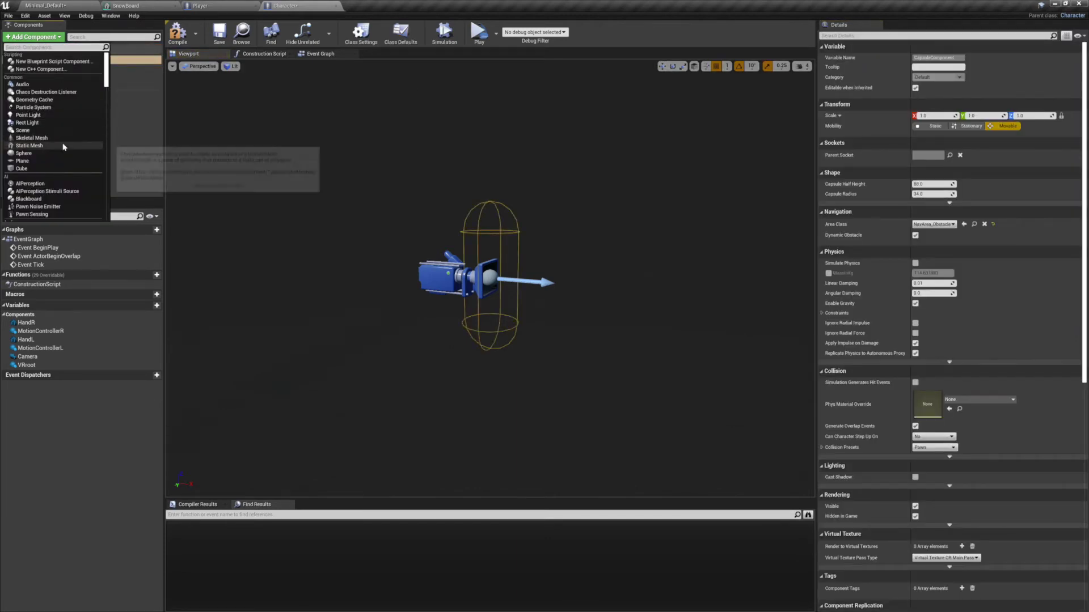
click(62, 146)
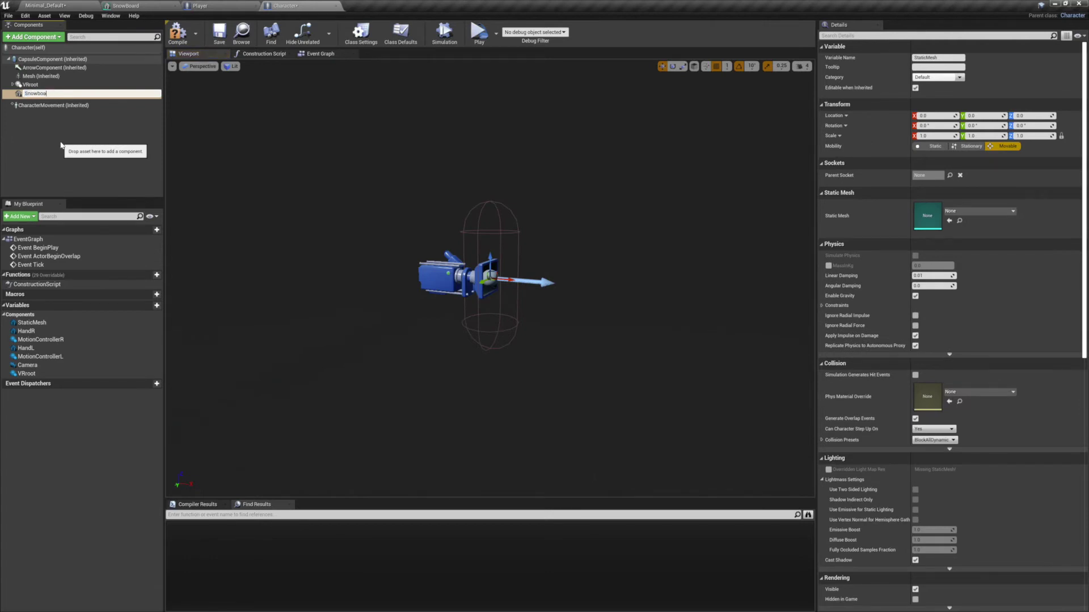
key(Return)
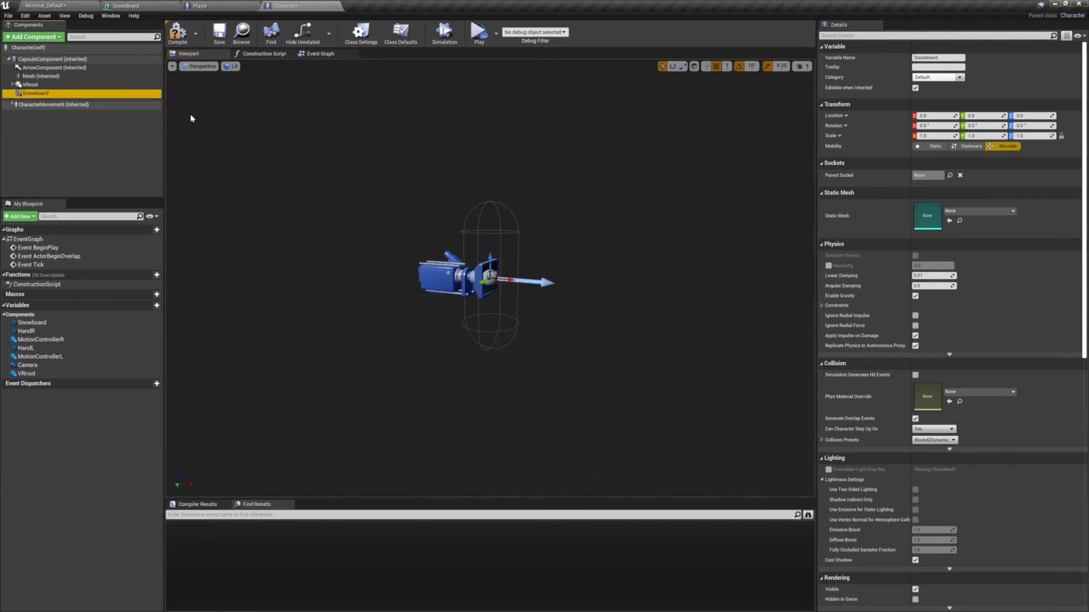
- Assign the Shape_Cube mesh and the M_Metal_Gold material to the Snowboard component
click(998, 211)
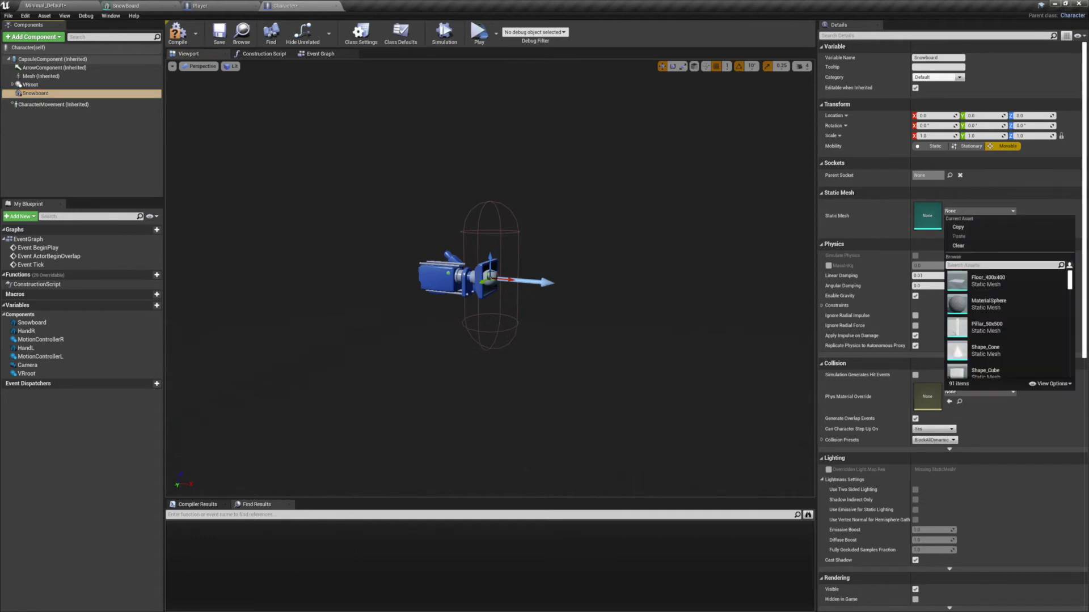
scroll(1001, 343, down, 1)
click(986, 360)
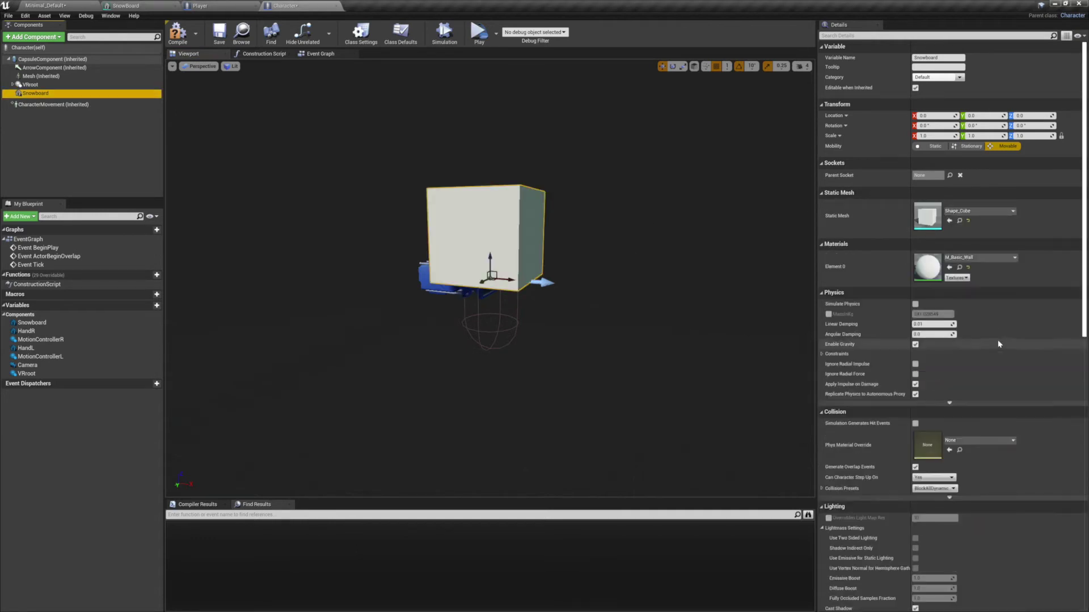
click(999, 258)
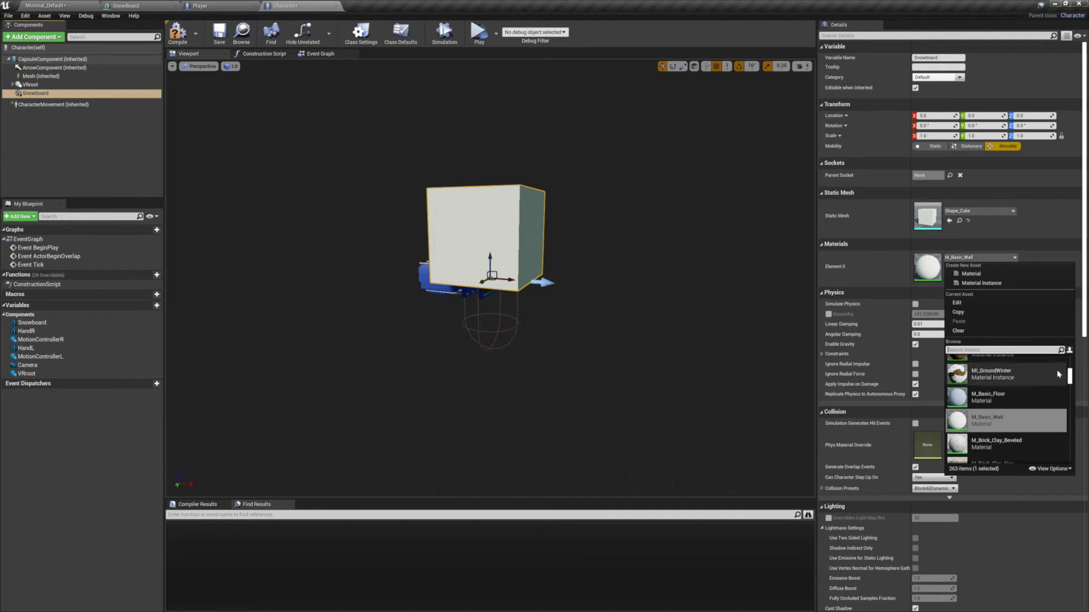
text(gol)
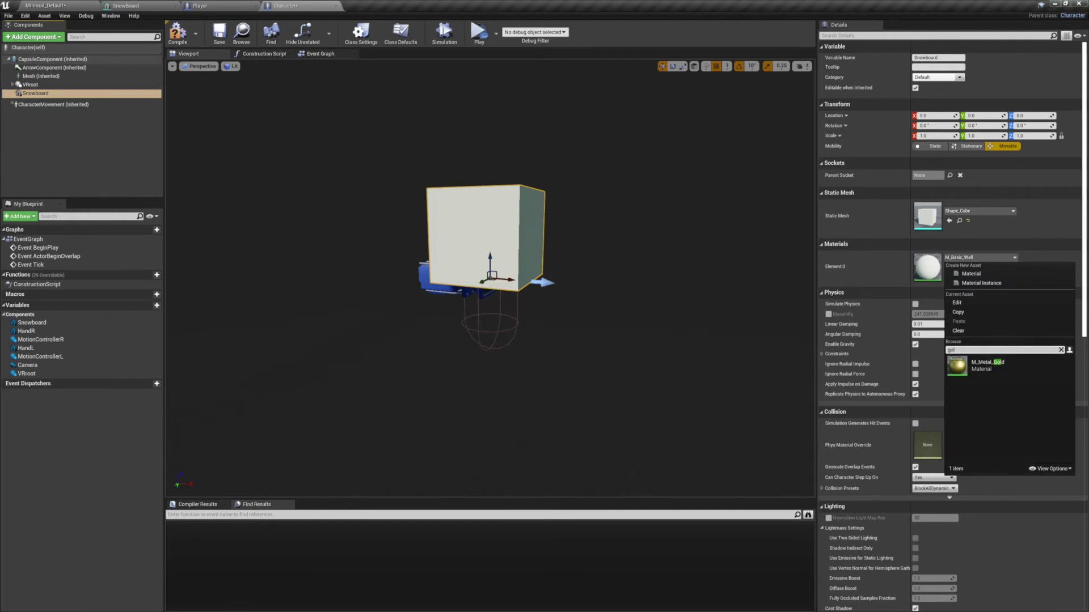
click(1006, 367)
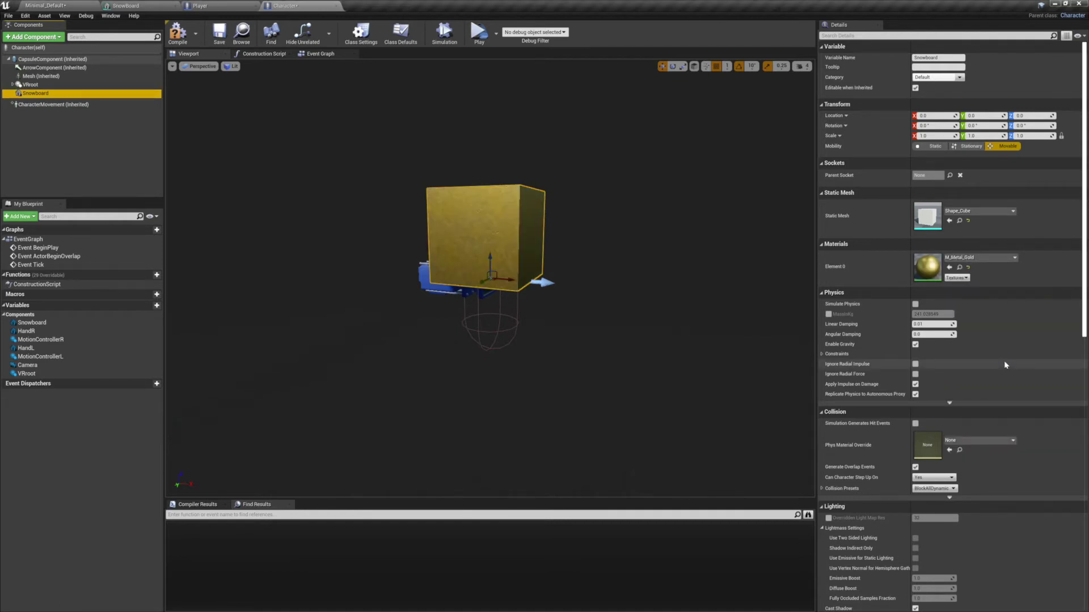
- Set the Snowboard's collision preset to NoCollision and scale it into a thin board, about 2.6 in X, 0.55 in Y and 0.02 in Z
click(934, 489)
click(931, 507)
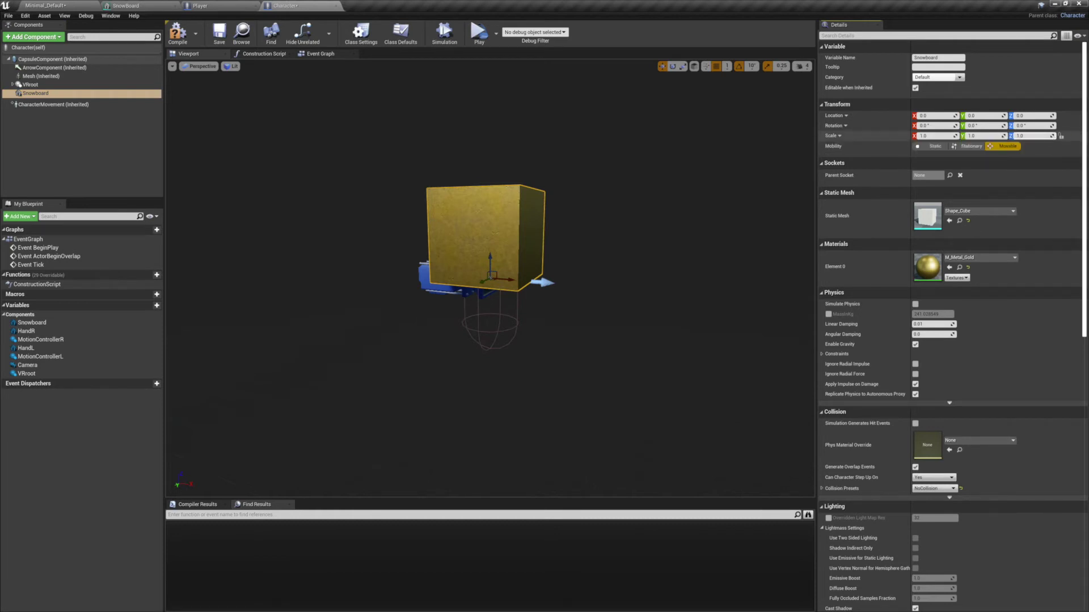
drag(1031, 135, 1004, 135)
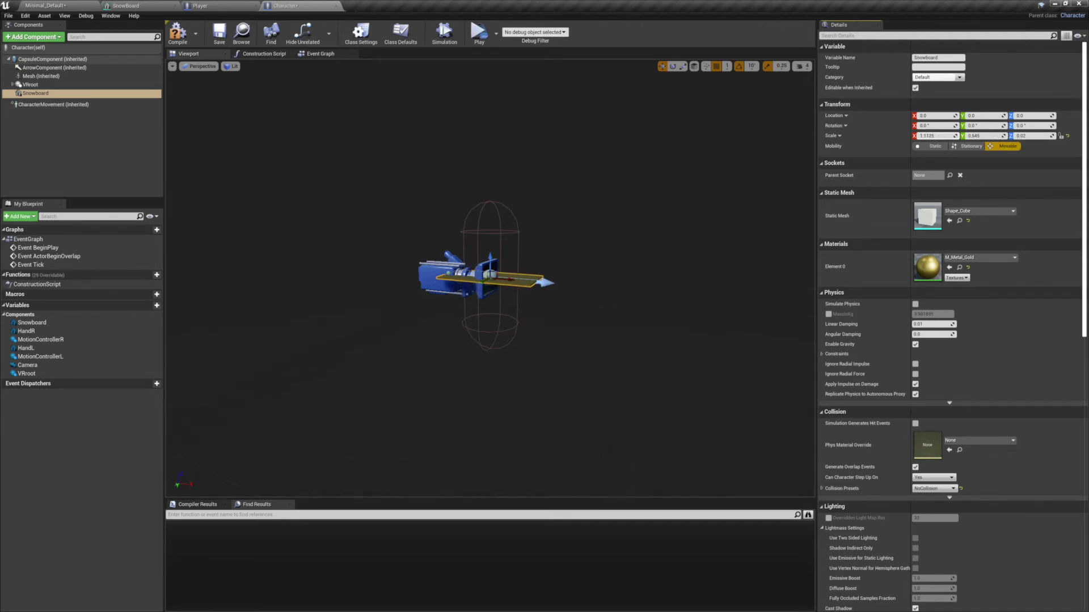
drag(936, 135, 953, 135)
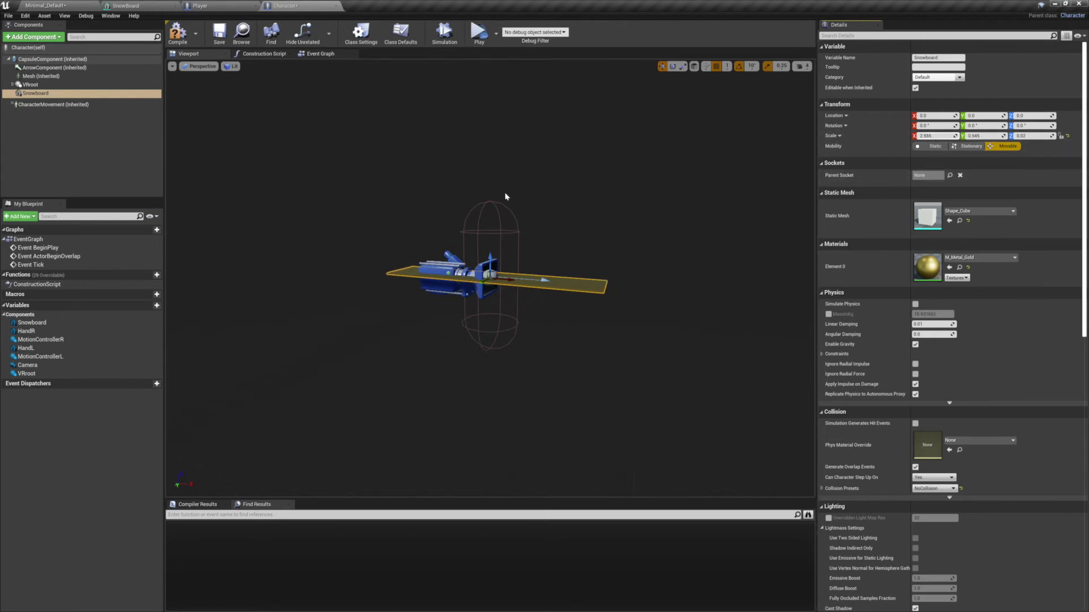
- Check the capsule's half height and set the VRroot component's Z location to -88
click(42, 59)
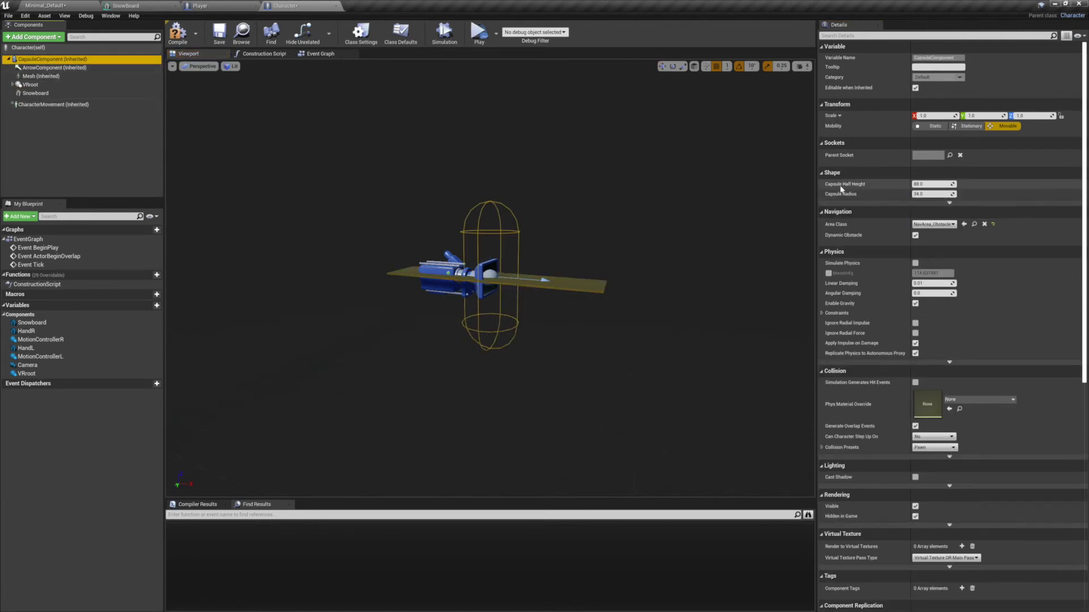
click(42, 87)
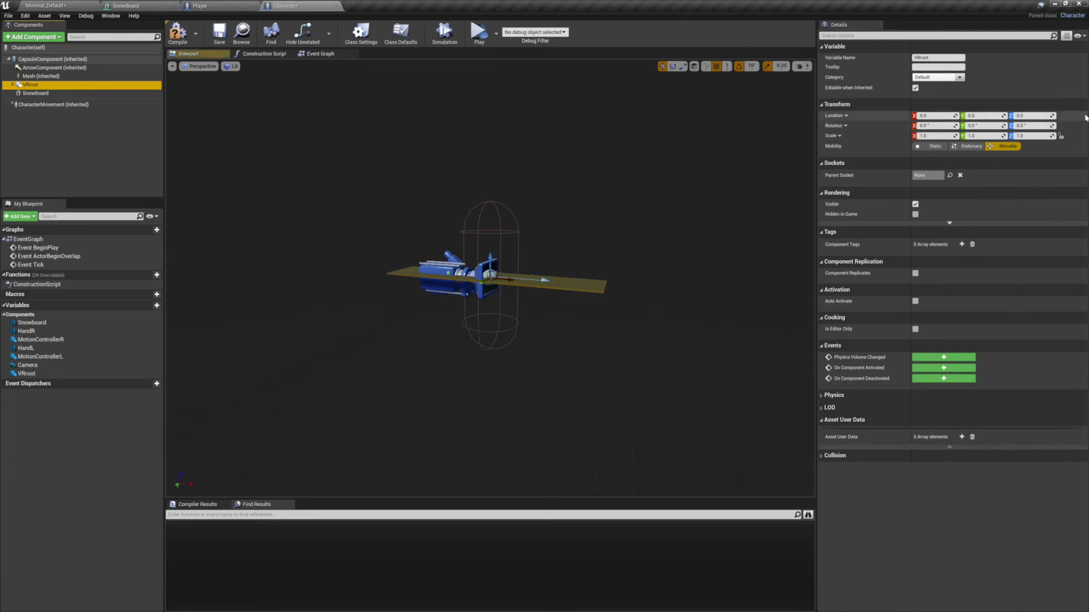
click(1027, 116)
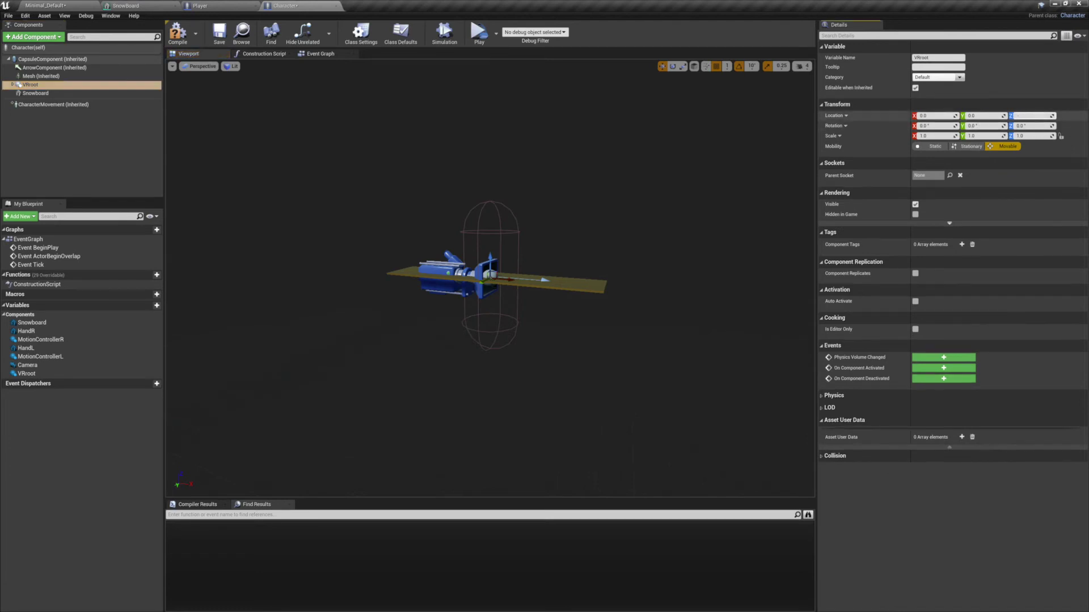
text(-88)
key(Return)
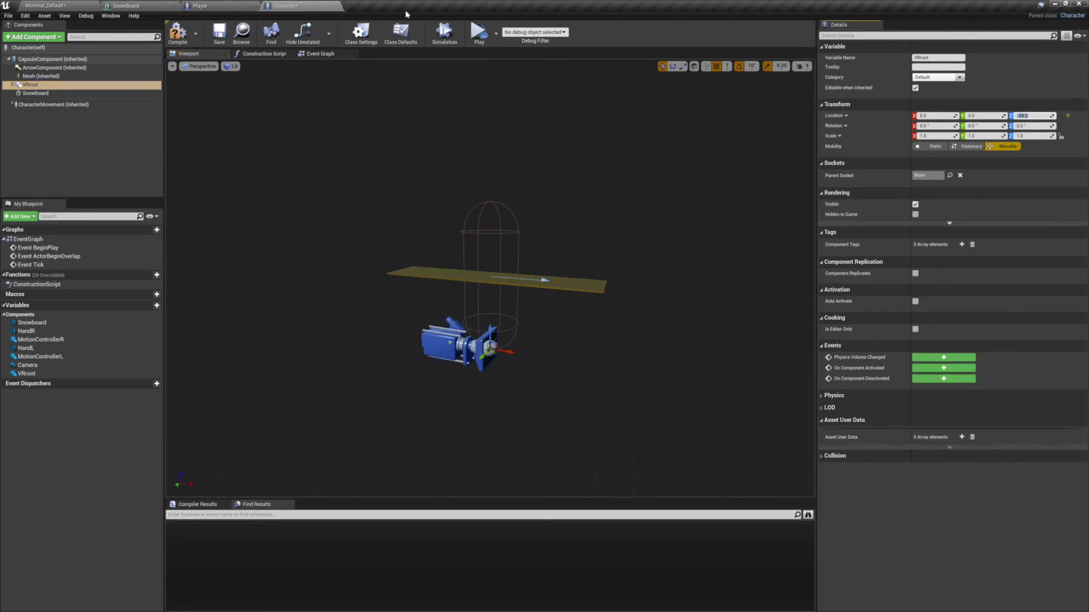
- Lower the Snowboard component to the bottom of the capsule by setting its Z location
click(36, 93)
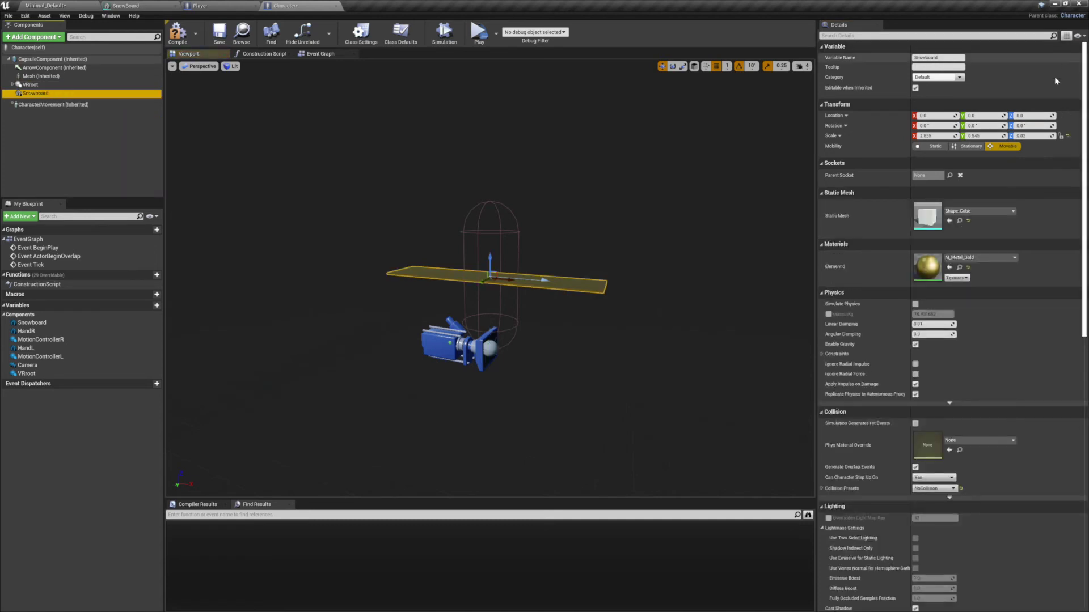
click(1028, 115)
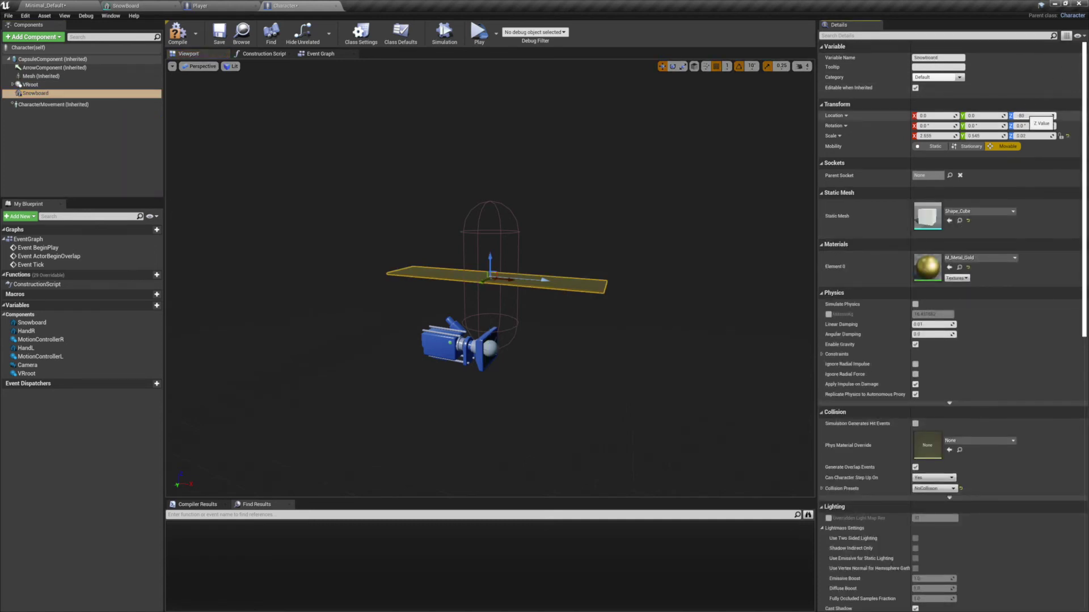
text(-8)
key(Return)
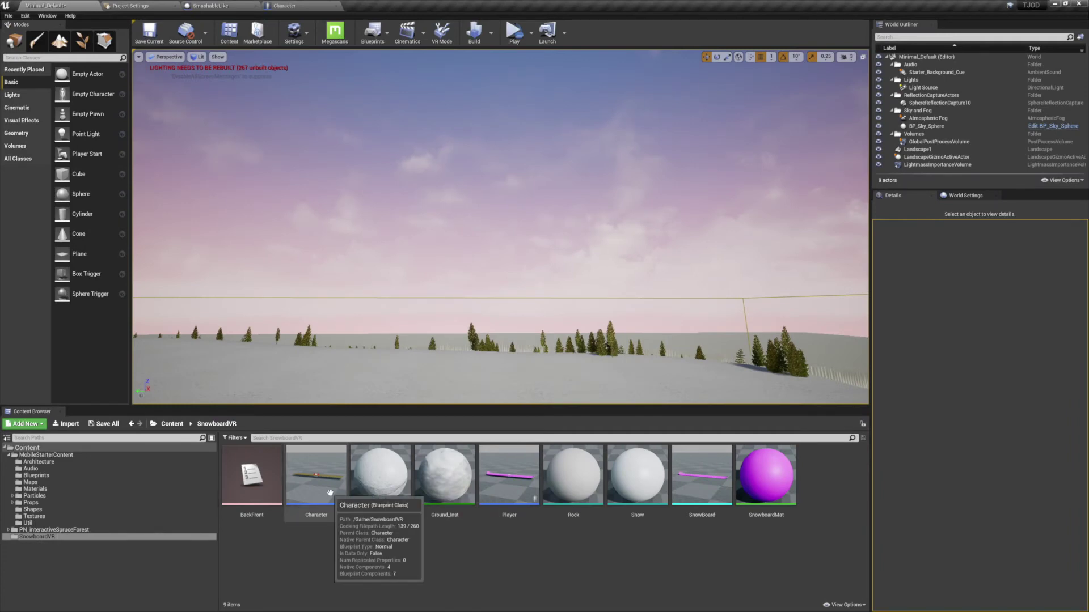
- Place the Character Blueprint from the SnowboardVR folder in the level and set its Auto Possess Player to Player 0
drag(329, 493, 501, 229)
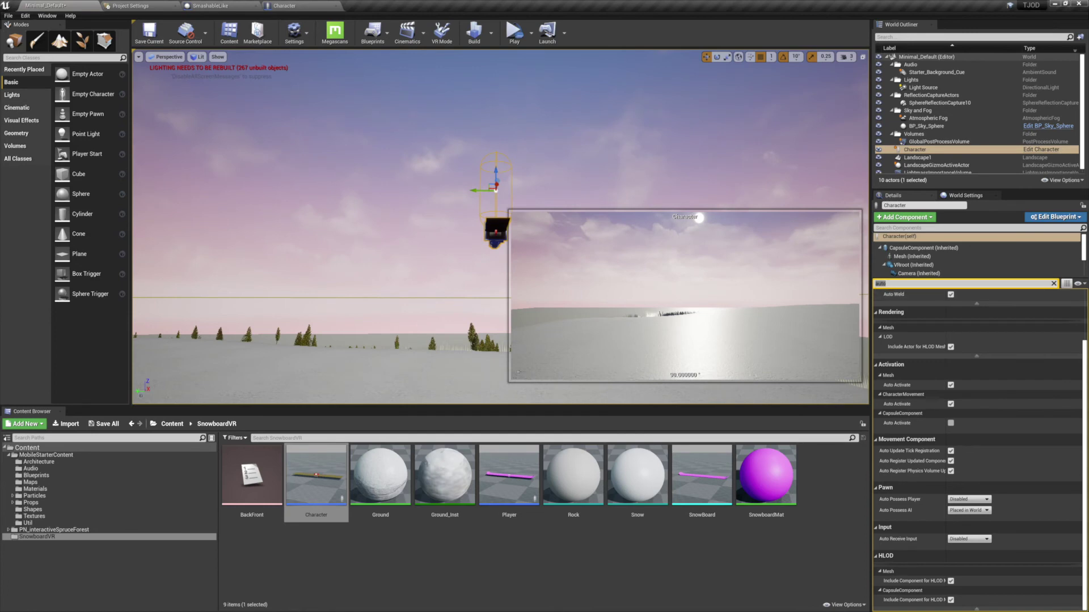
click(959, 503)
click(961, 513)
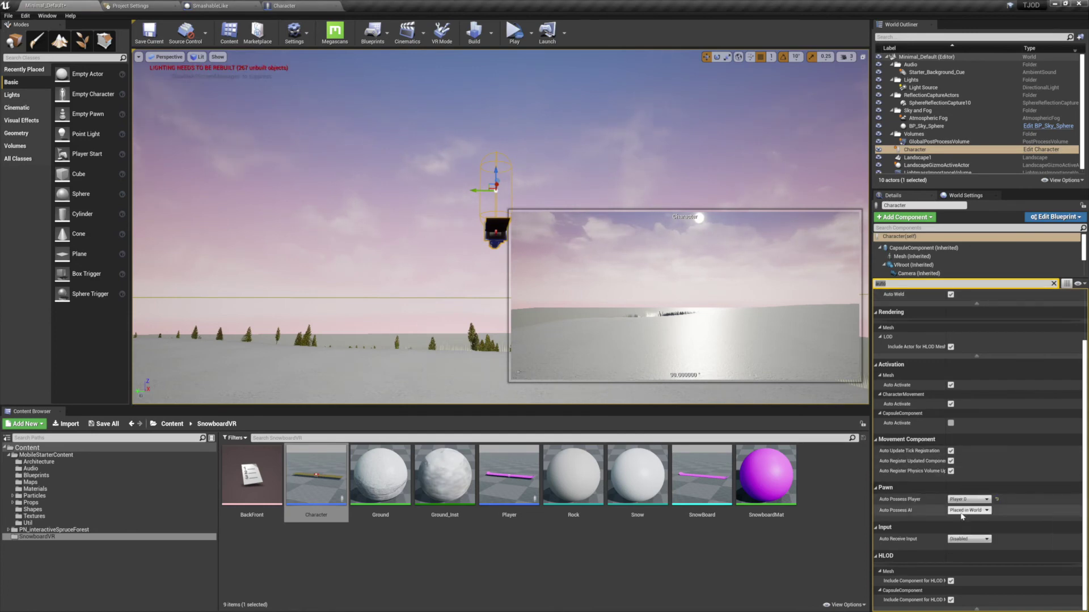
- Play the level in VR Preview to test the character
click(530, 33)
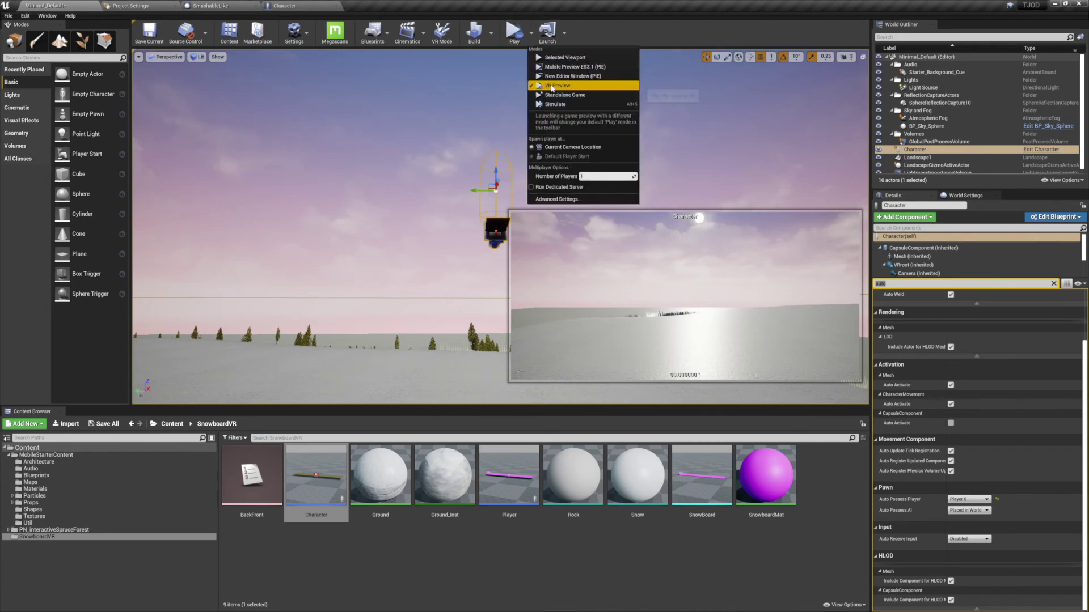
click(552, 86)
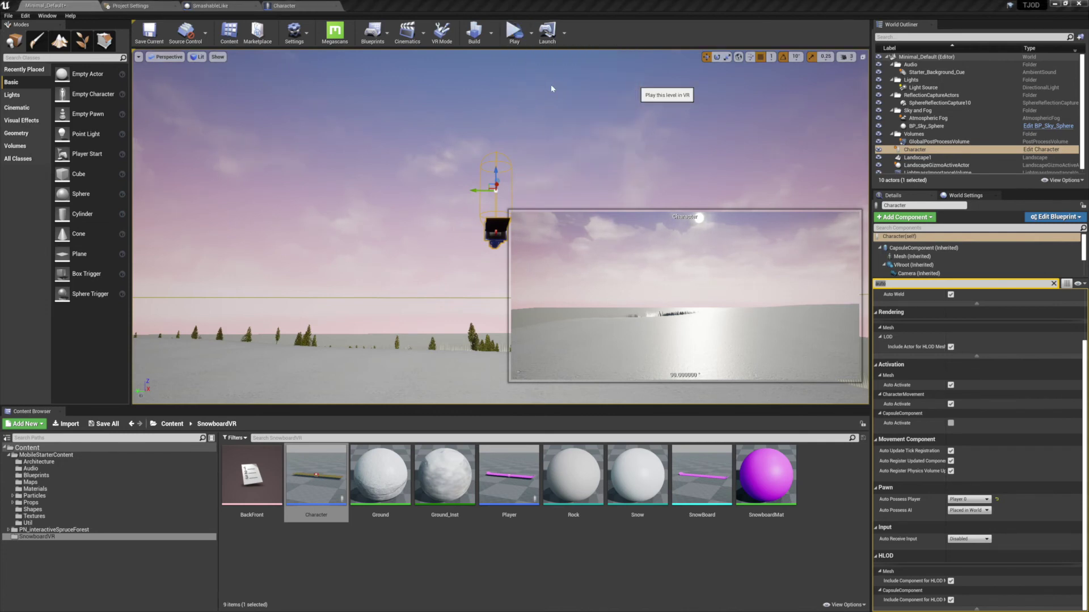